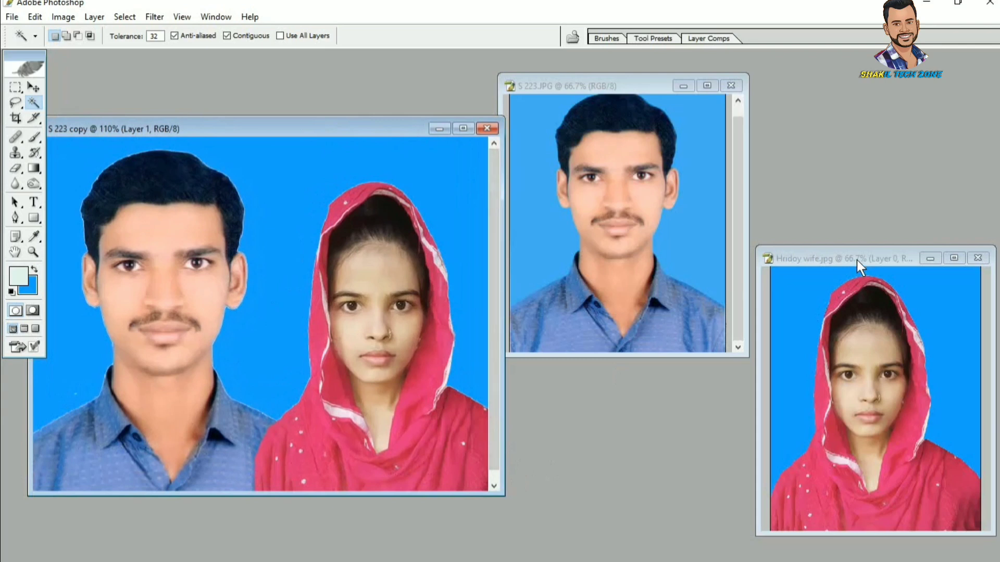
Step: Move the man's and woman's source photo windows away from the combined copy and resize the S 223.JPG window
{"action": "left_click_drag", "start_coordinate": [857, 261], "coordinate": [872, 288]}
{"action": "left_click_drag", "start_coordinate": [644, 82], "coordinate": [680, 67]}
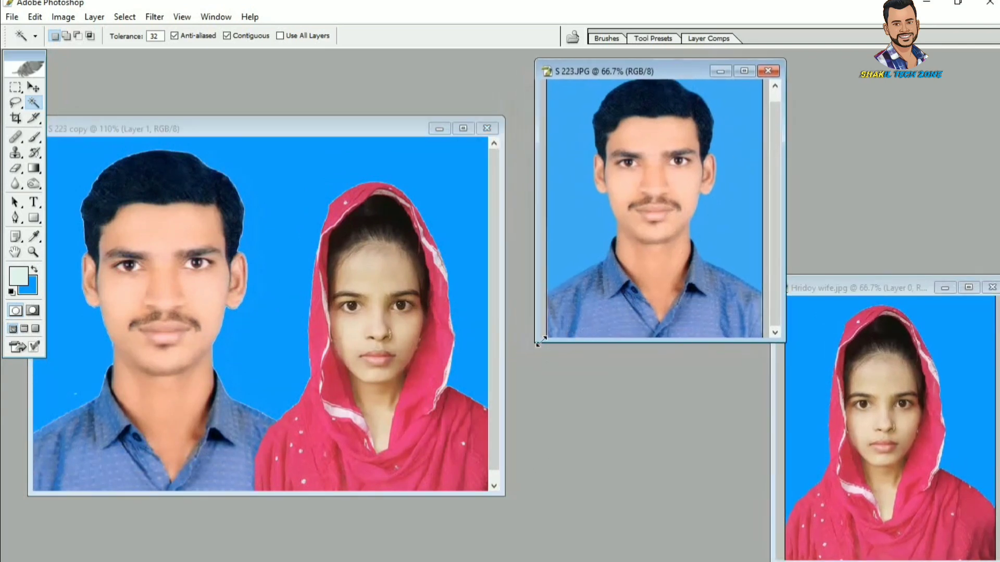
{"action": "left_click_drag", "start_coordinate": [536, 342], "coordinate": [528, 345]}
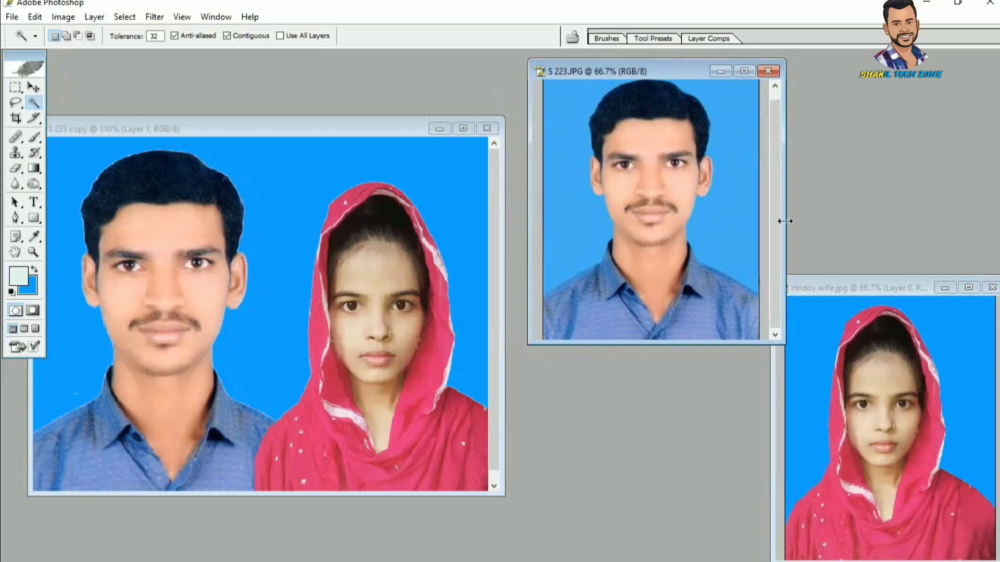
{"action": "left_click_drag", "start_coordinate": [785, 226], "coordinate": [760, 241]}
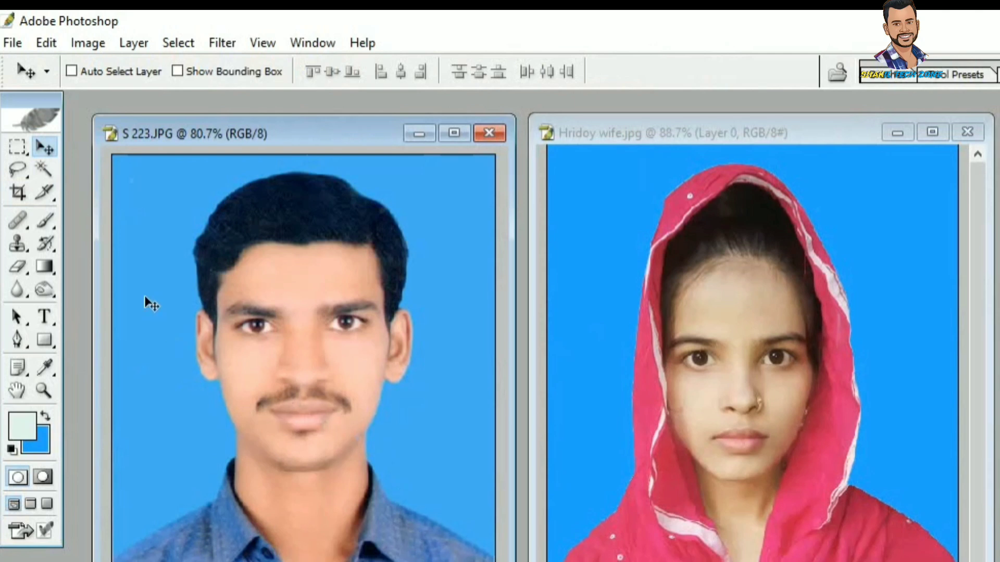
Step: Convert the man's photo from a locked background to Layer 0 and delete its blue backdrop using the Magic Wand
{"action": "left_click", "coordinate": [43, 170]}
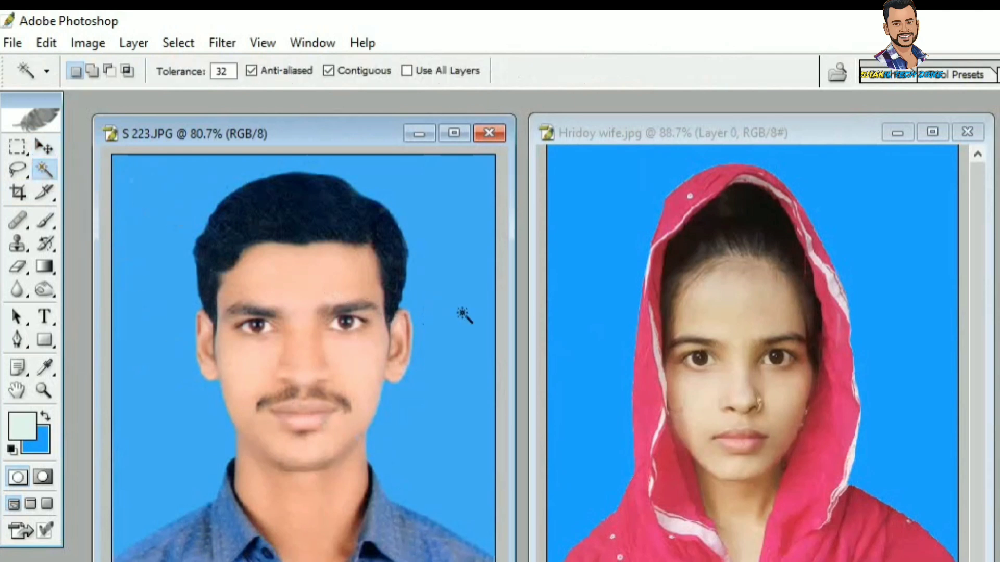
{"action": "key", "text": "ctrl+minus"}
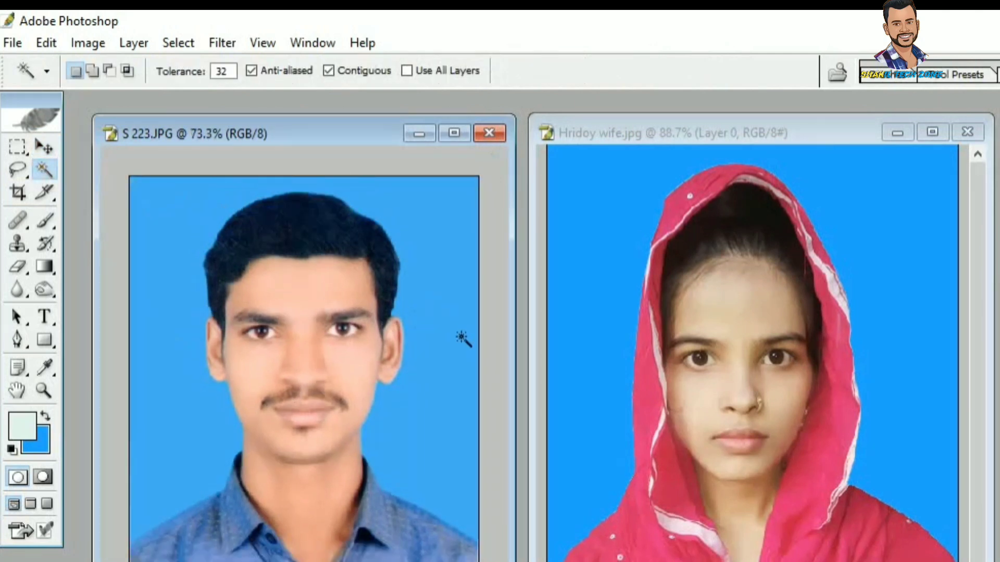
{"action": "left_click", "coordinate": [437, 430]}
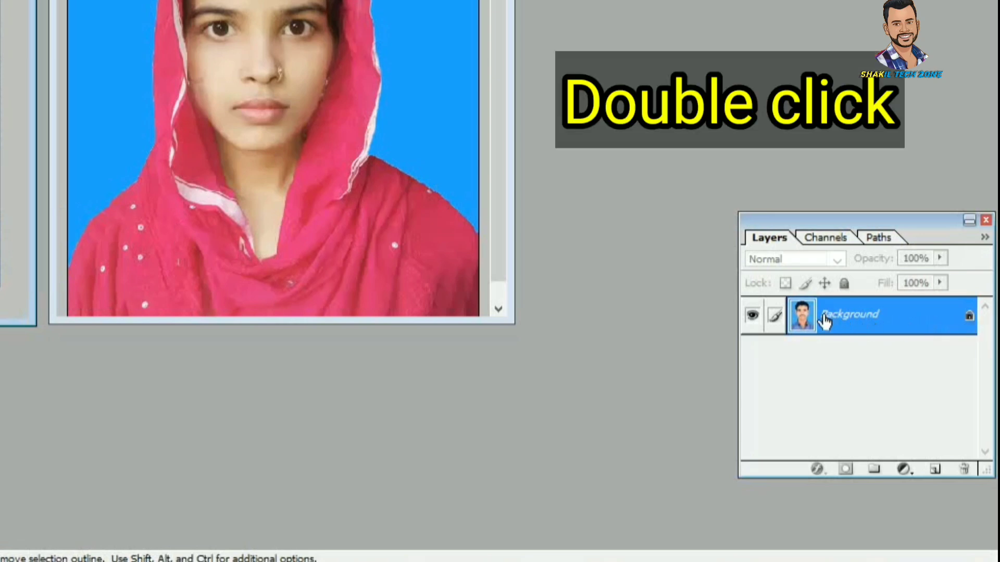
{"action": "double_click", "coordinate": [969, 324]}
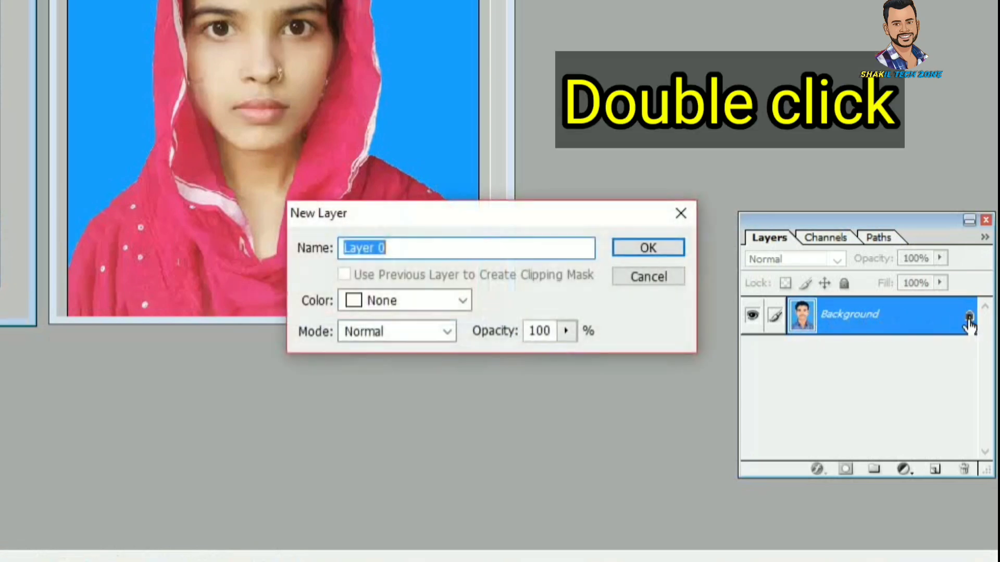
{"action": "left_click", "coordinate": [661, 248]}
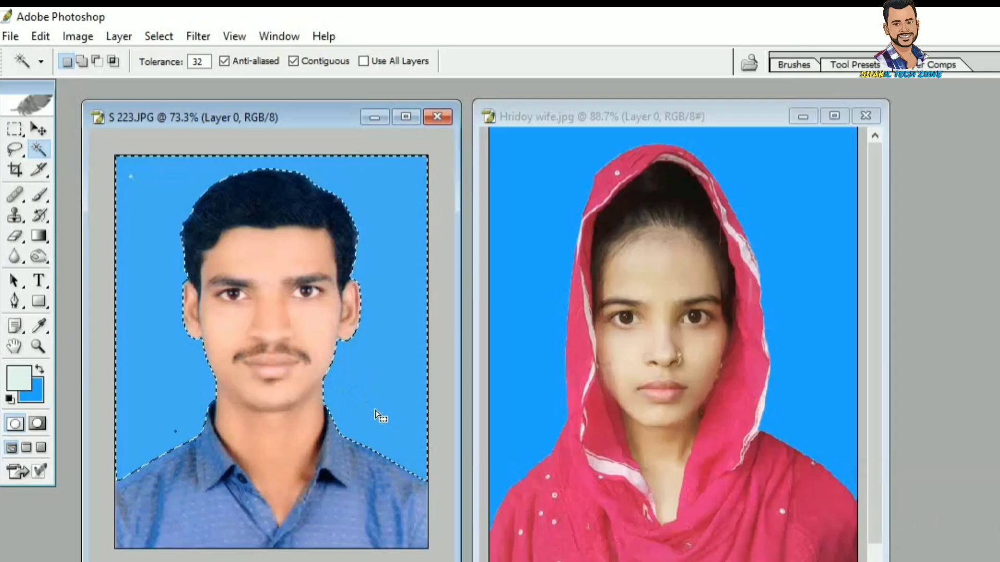
{"action": "key", "text": "Delete"}
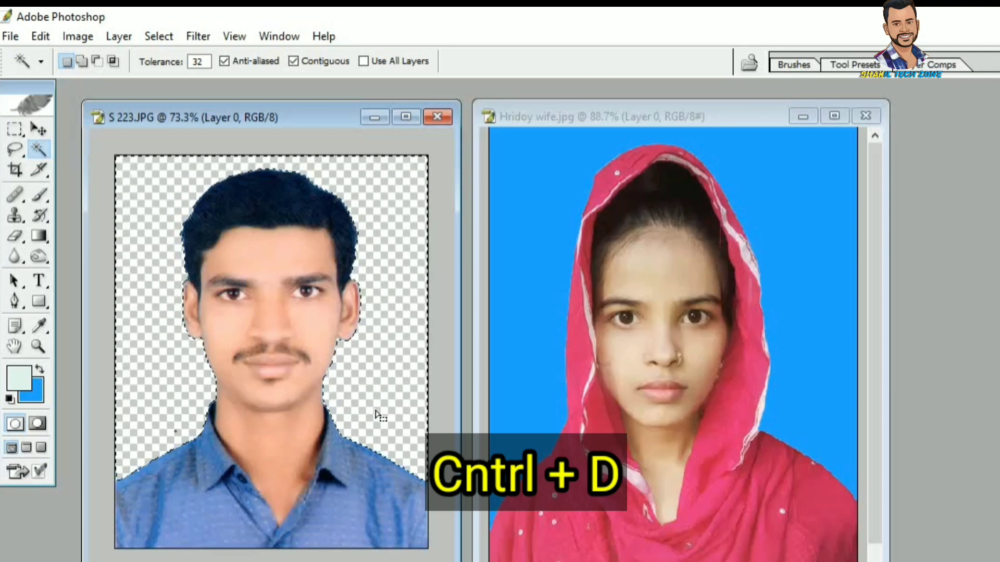
{"action": "key", "text": "ctrl+d"}
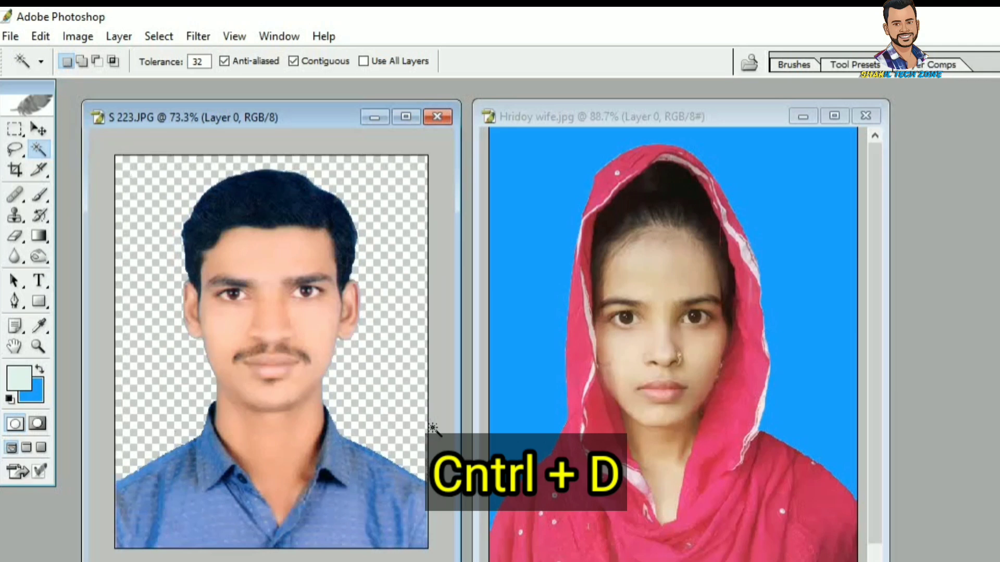
Step: Widen the S 223.JPG window and move the woman's photo window aside so the man's photo has free space around it
{"action": "left_click_drag", "start_coordinate": [461, 560], "coordinate": [814, 560]}
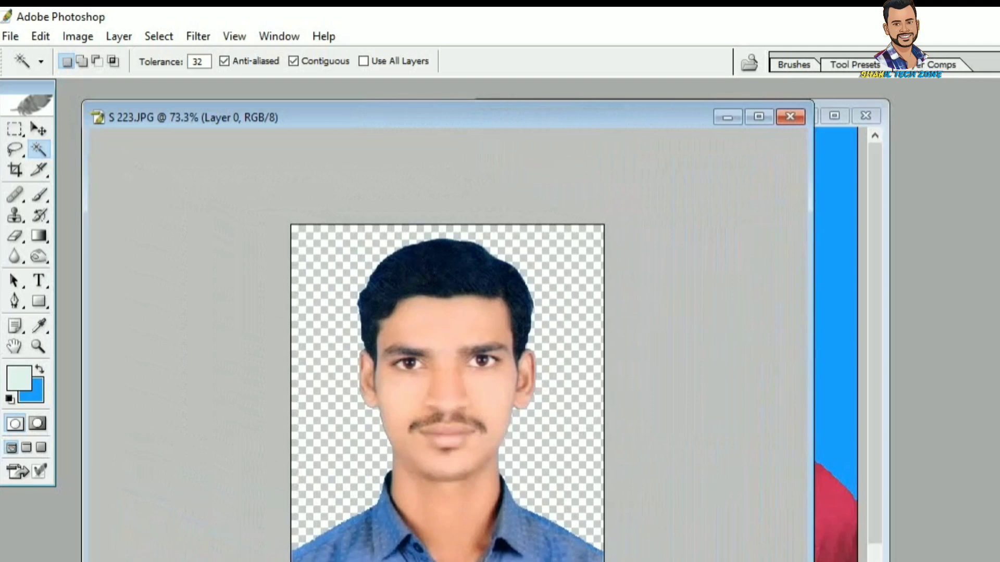
{"action": "left_click", "coordinate": [823, 289]}
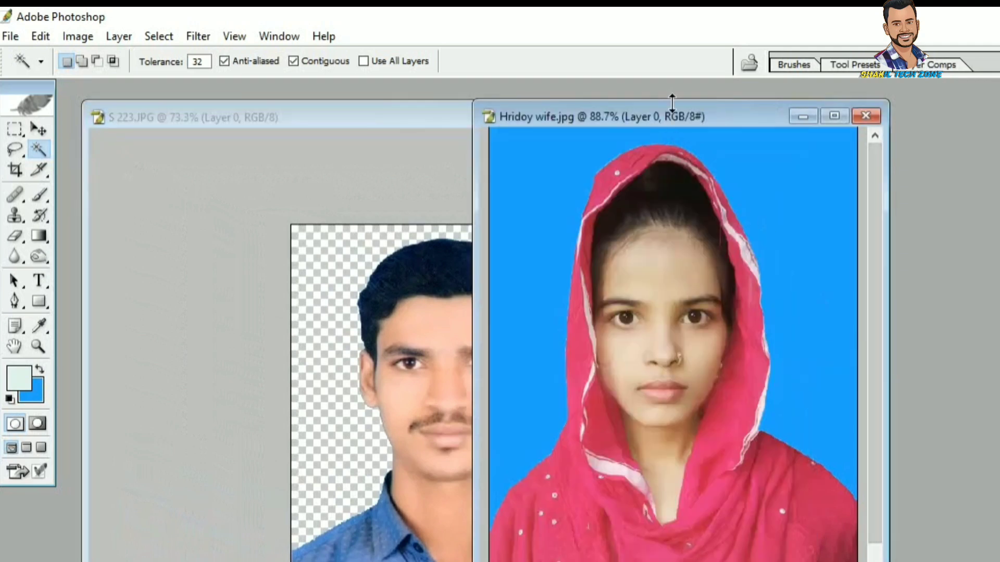
{"action": "left_click_drag", "start_coordinate": [673, 113], "coordinate": [920, 117]}
{"action": "left_click", "coordinate": [554, 299]}
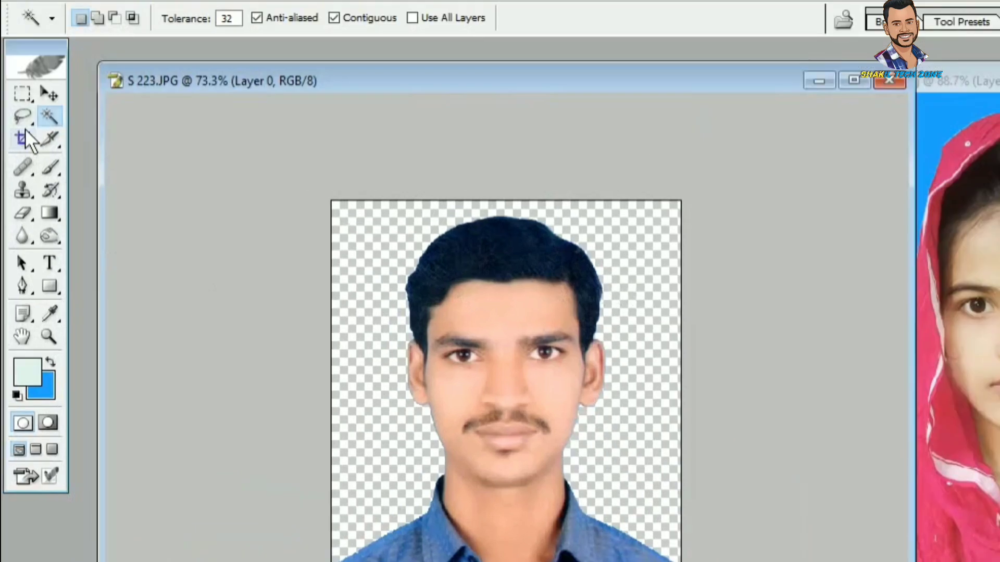
Step: Set the Crop tool's width to 50 mm and height to 40 mm
{"action": "left_click", "coordinate": [14, 169]}
{"action": "left_click", "coordinate": [118, 18]}
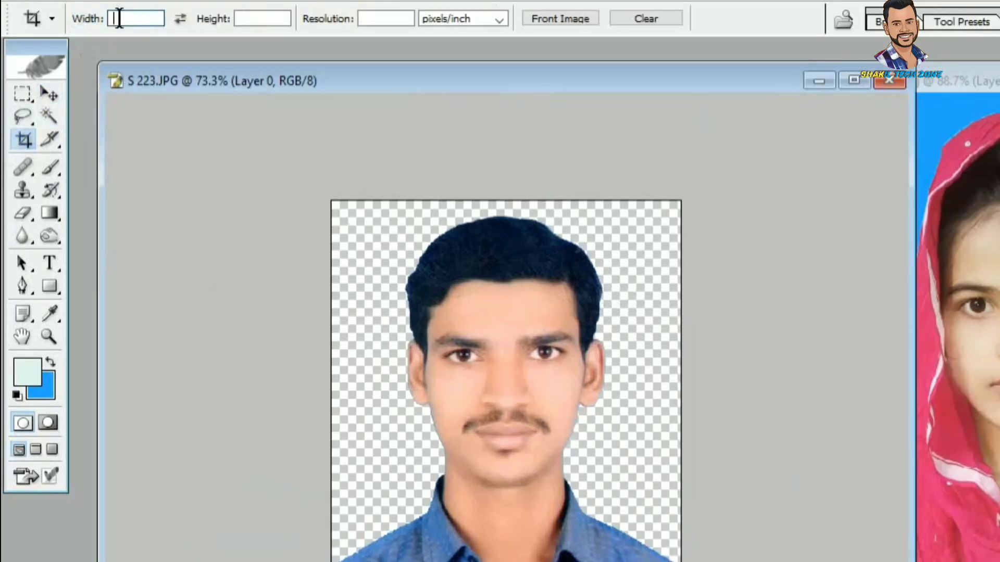
{"action": "type", "text": "50"}
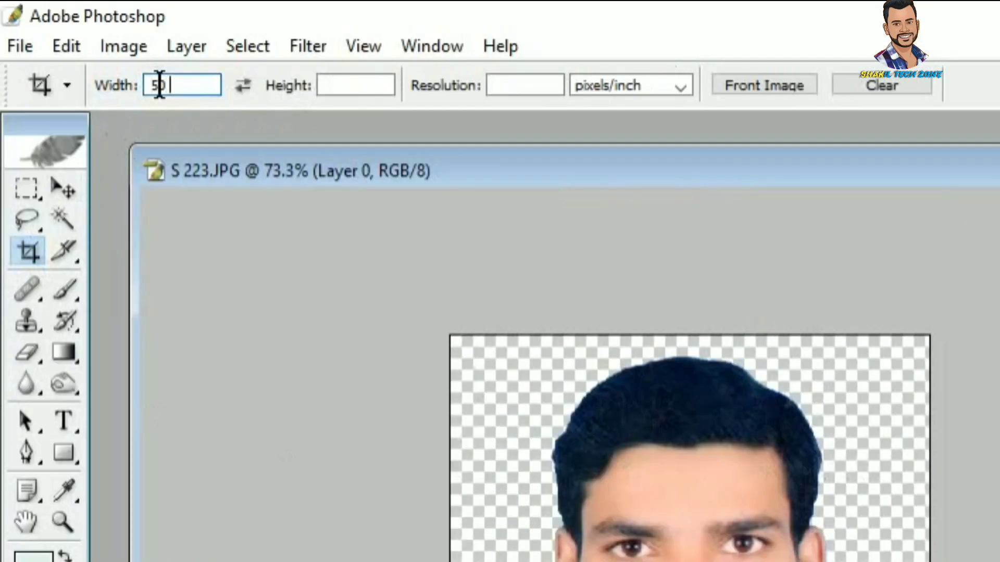
{"action": "type", "text": " mm"}
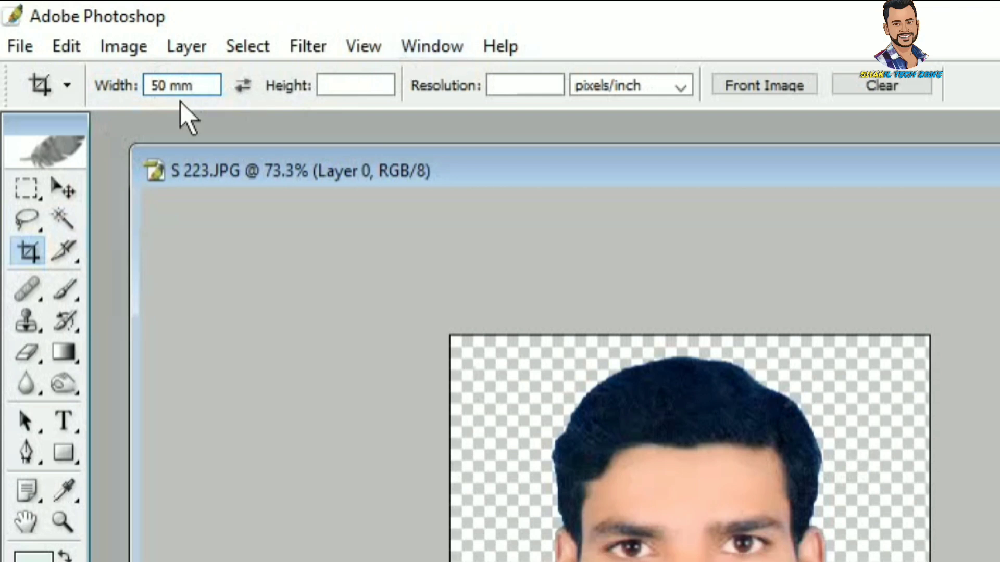
{"action": "left_click_drag", "start_coordinate": [212, 85], "coordinate": [134, 85]}
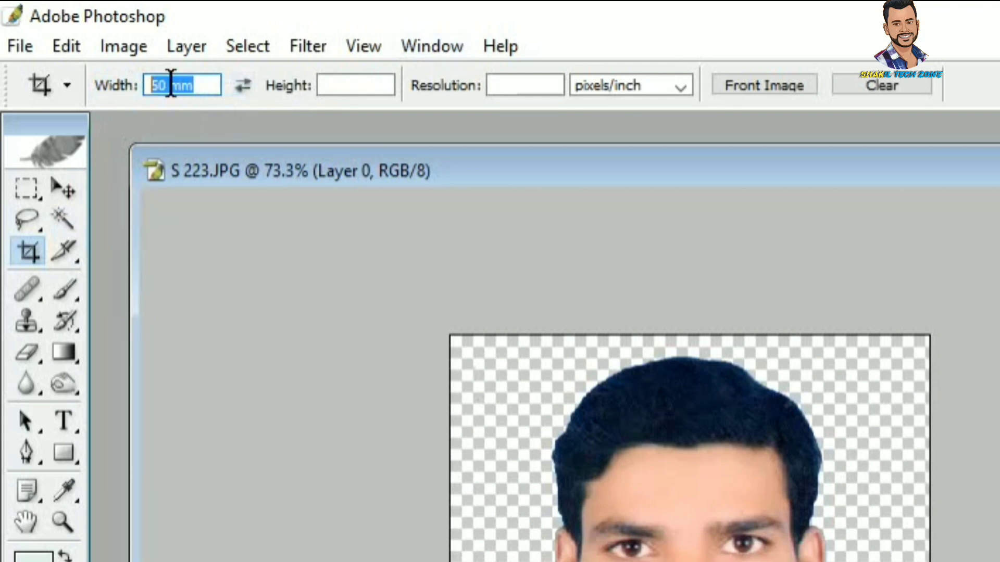
{"action": "left_click", "coordinate": [334, 84]}
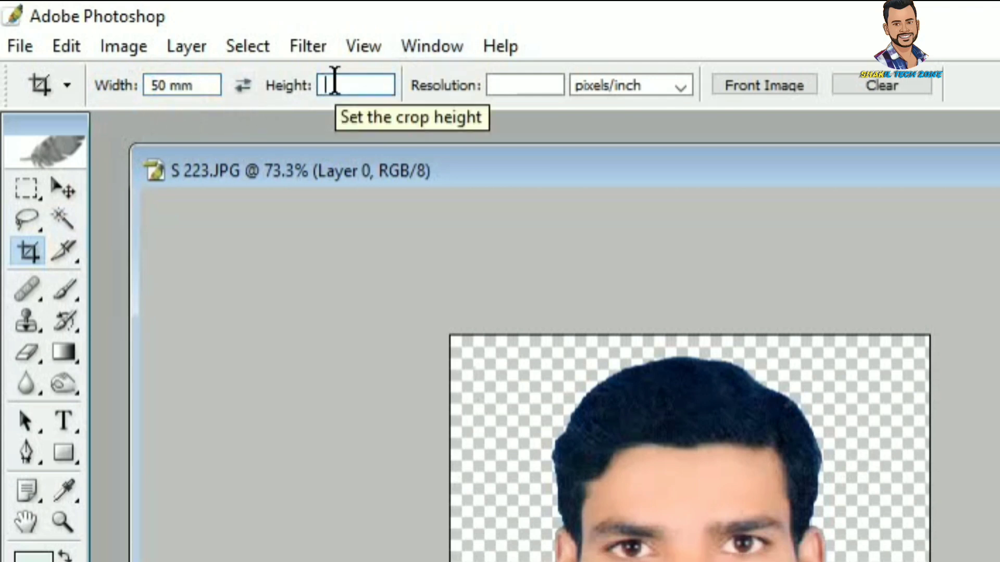
{"action": "type", "text": "40 "}
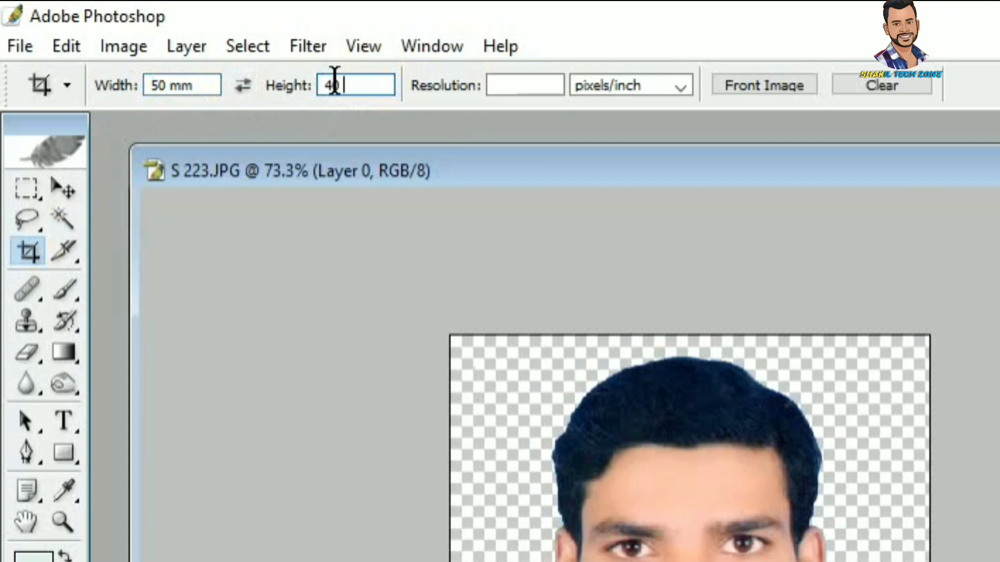
{"action": "type", "text": "mm"}
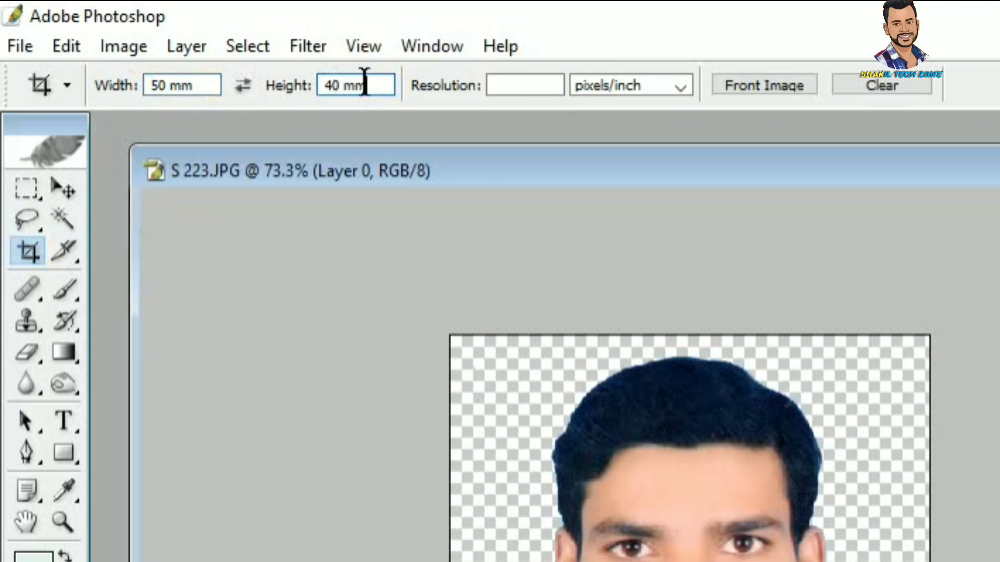
{"action": "left_click_drag", "start_coordinate": [379, 83], "coordinate": [319, 89]}
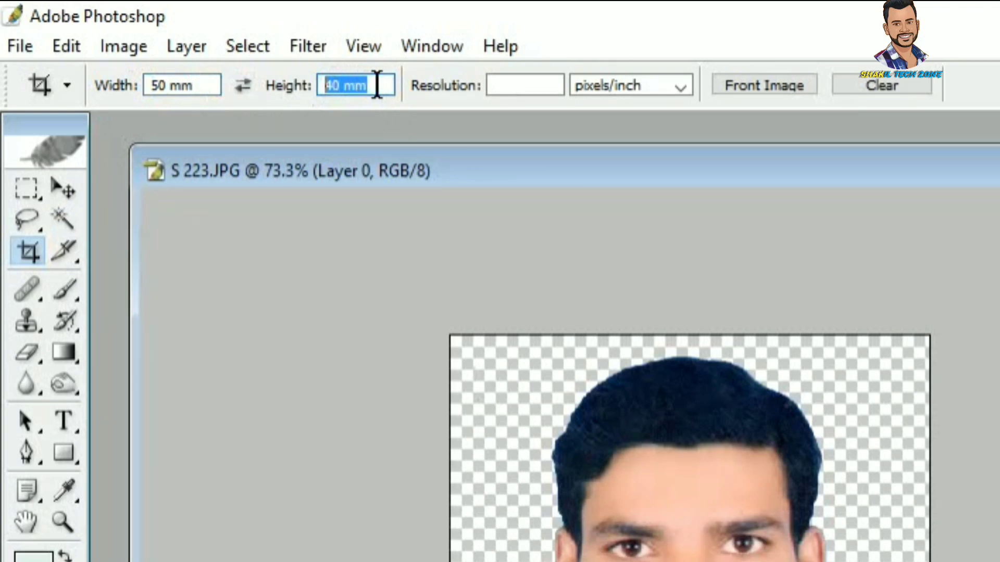
{"action": "left_click", "coordinate": [380, 85]}
Step: Set the crop resolution to 300 pixels/inch
{"action": "left_click", "coordinate": [499, 85]}
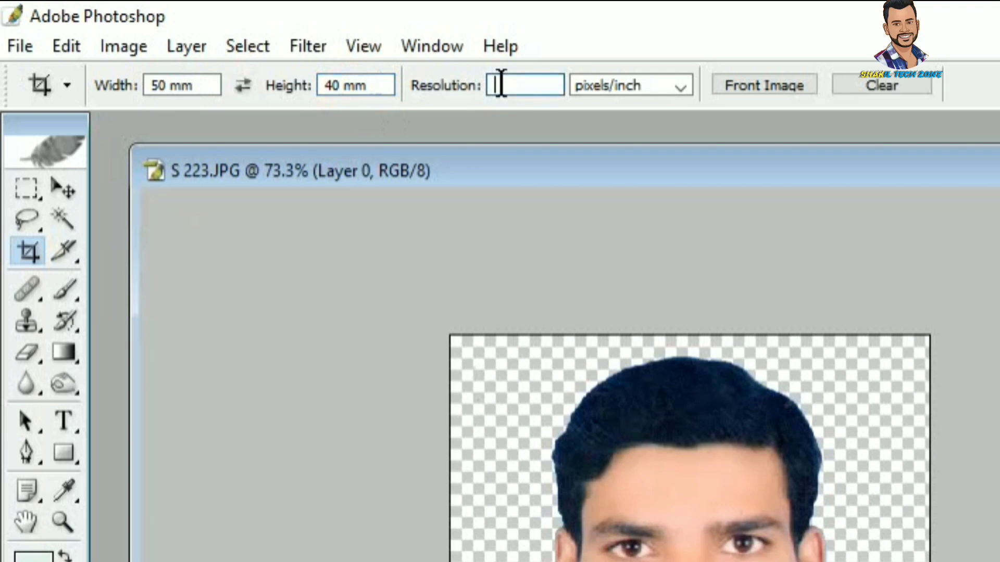
{"action": "type", "text": "300"}
{"action": "left_click_drag", "start_coordinate": [496, 82], "coordinate": [540, 82]}
{"action": "left_click", "coordinate": [540, 83]}
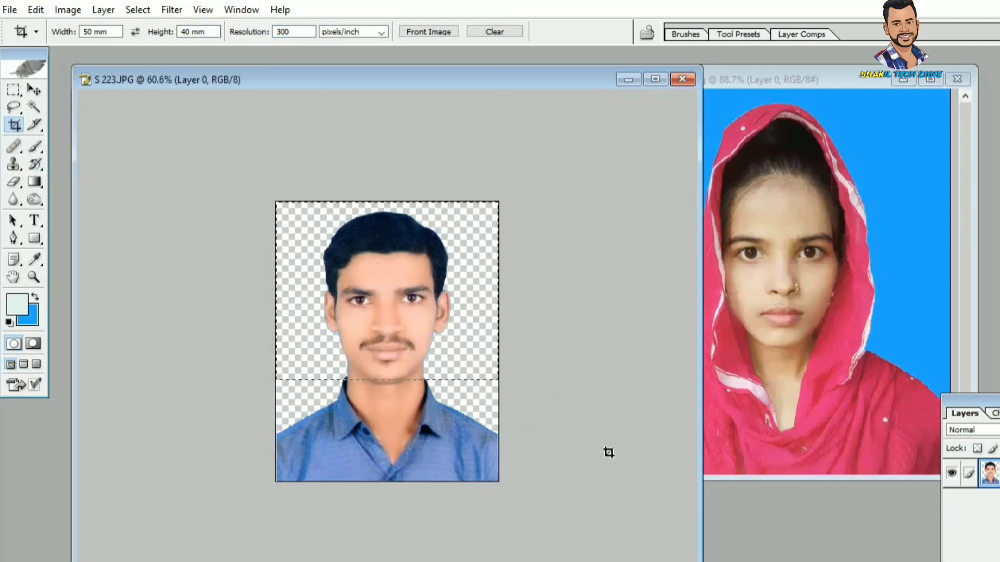
Step: Crop the man's photo over its full height from the upper-left corner, extending the canvas with empty space on the right
{"action": "mouse_move", "coordinate": [276, 202]}
{"action": "left_mouse_down"}
{"action": "mouse_move", "coordinate": [482, 375]}
{"action": "mouse_move", "coordinate": [539, 406]}
{"action": "mouse_move", "coordinate": [664, 434]}
{"action": "left_mouse_up"}
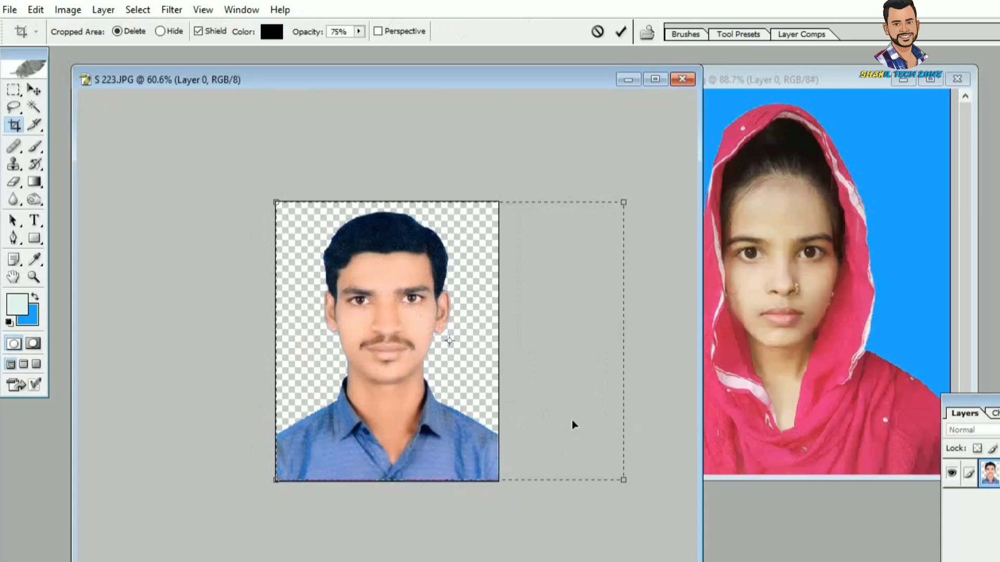
{"action": "key", "text": "Return"}
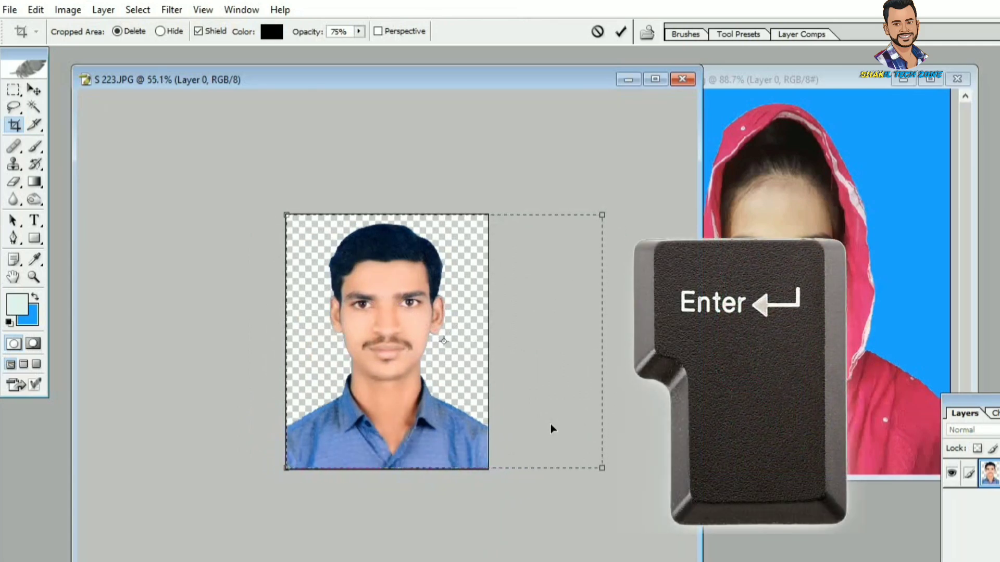
{"action": "key", "text": "Return"}
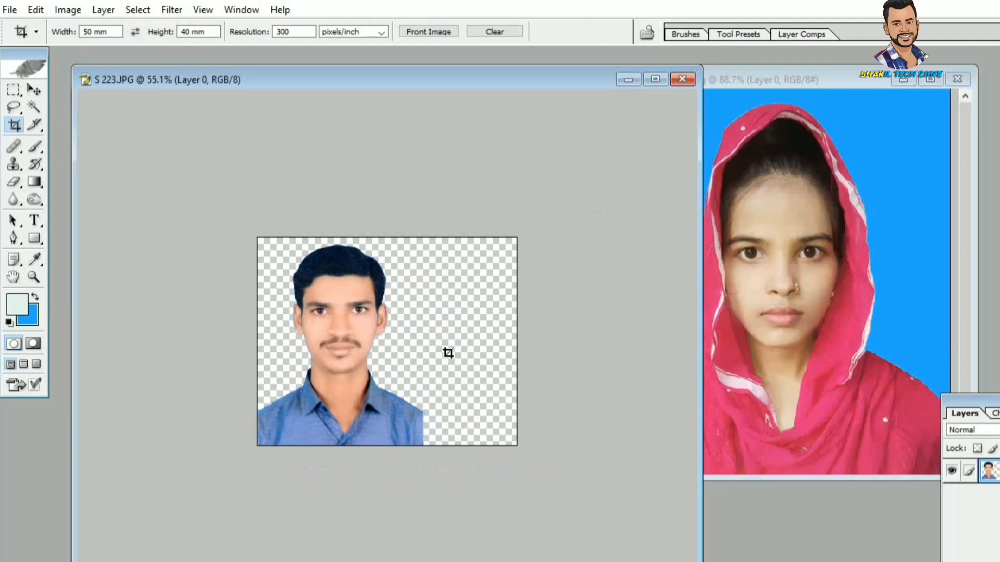
Step: Select the man by inverting a Magic Wand selection and shift him left to X 170.9 px with Free Transform
{"action": "left_click", "coordinate": [33, 107]}
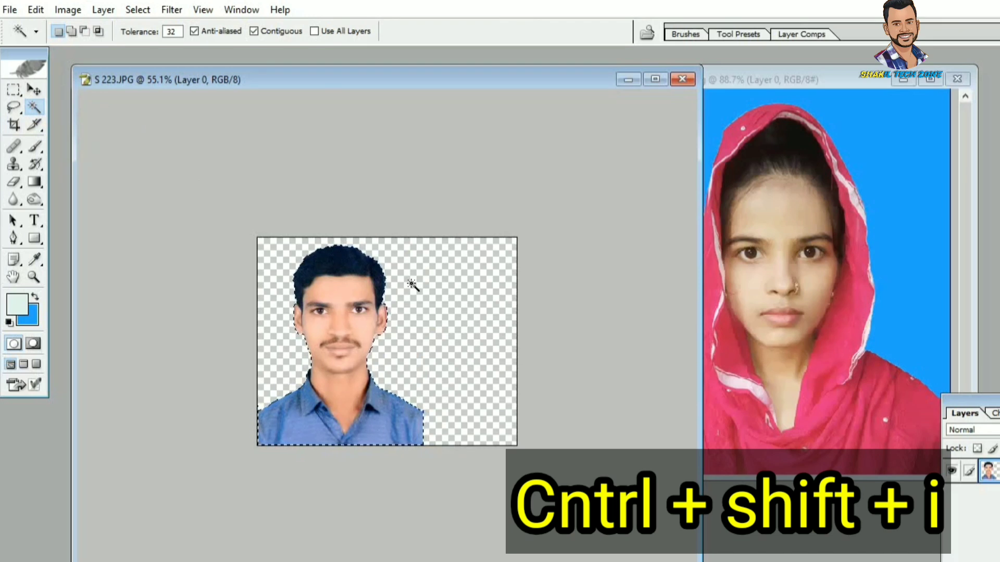
{"action": "key", "text": "ctrl+t"}
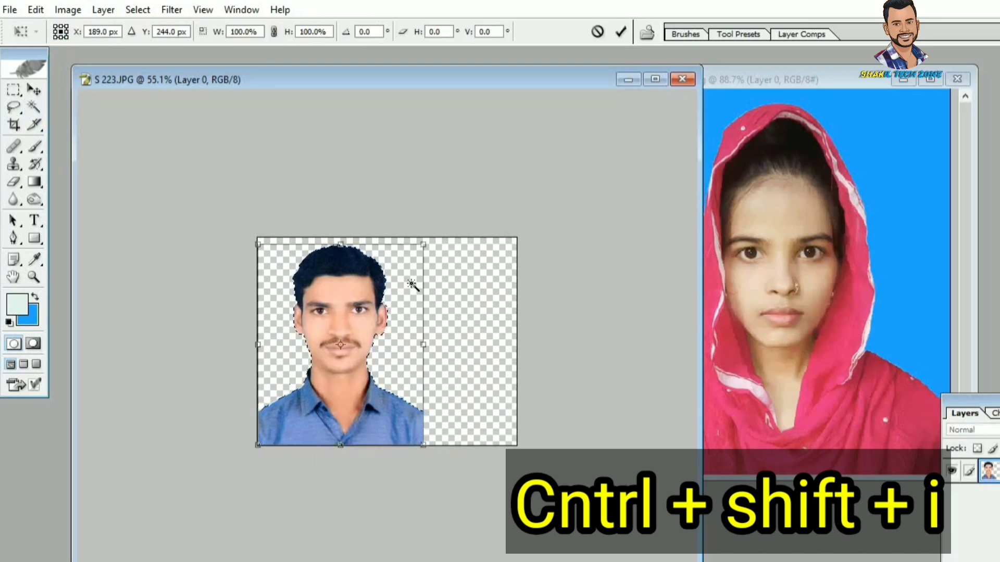
{"action": "left_click_drag", "start_coordinate": [411, 283], "coordinate": [411, 284]}
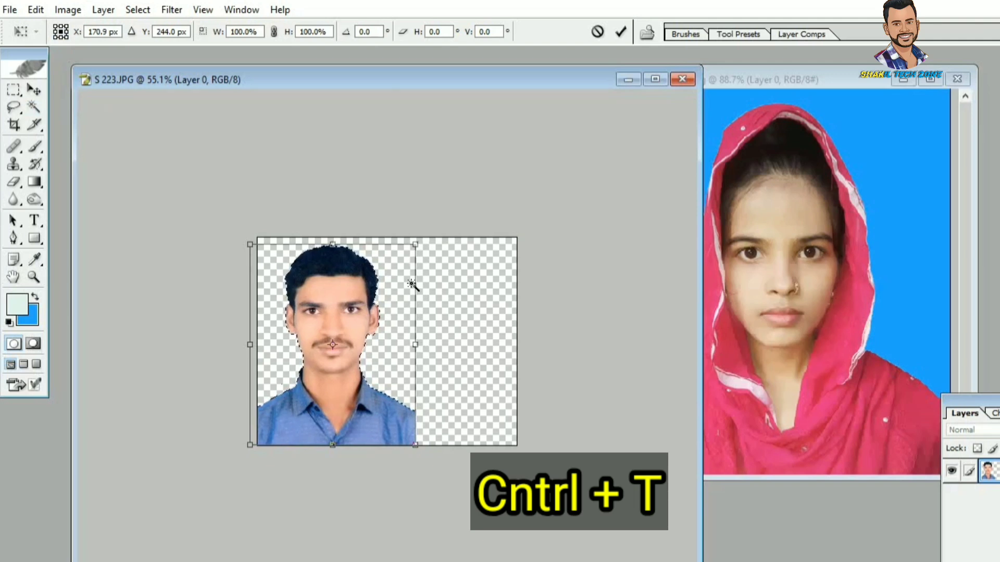
{"action": "key", "text": "Return"}
{"action": "key", "text": "w"}
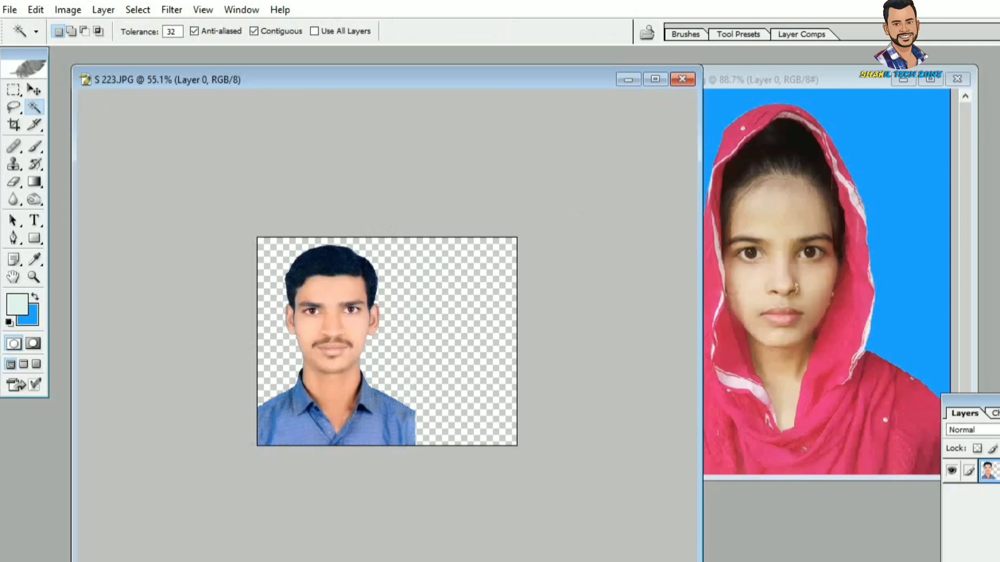
Step: Shrink the S 223.JPG window and place the woman's photo window right beside it
{"action": "left_click_drag", "start_coordinate": [700, 561], "coordinate": [458, 385]}
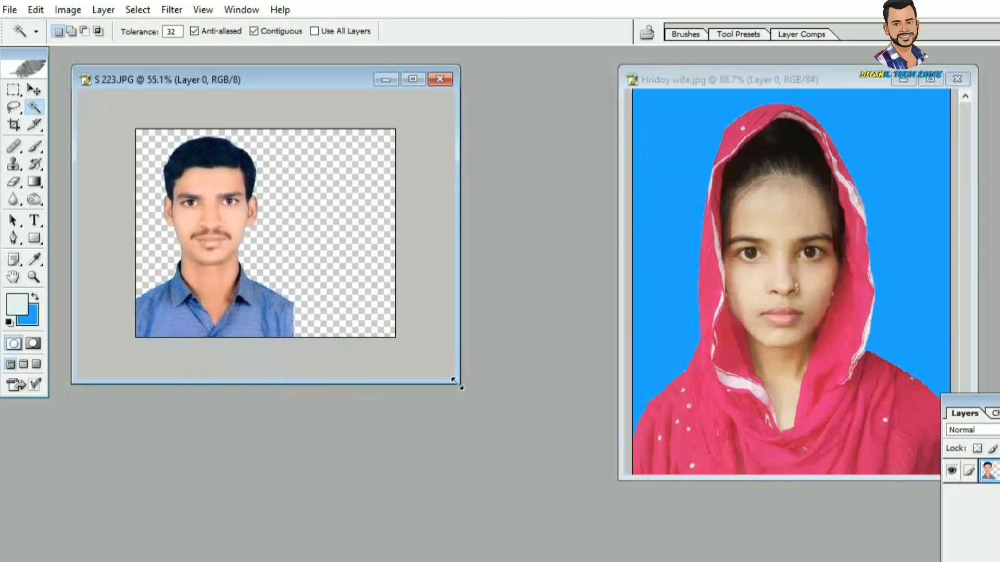
{"action": "left_click", "coordinate": [673, 315]}
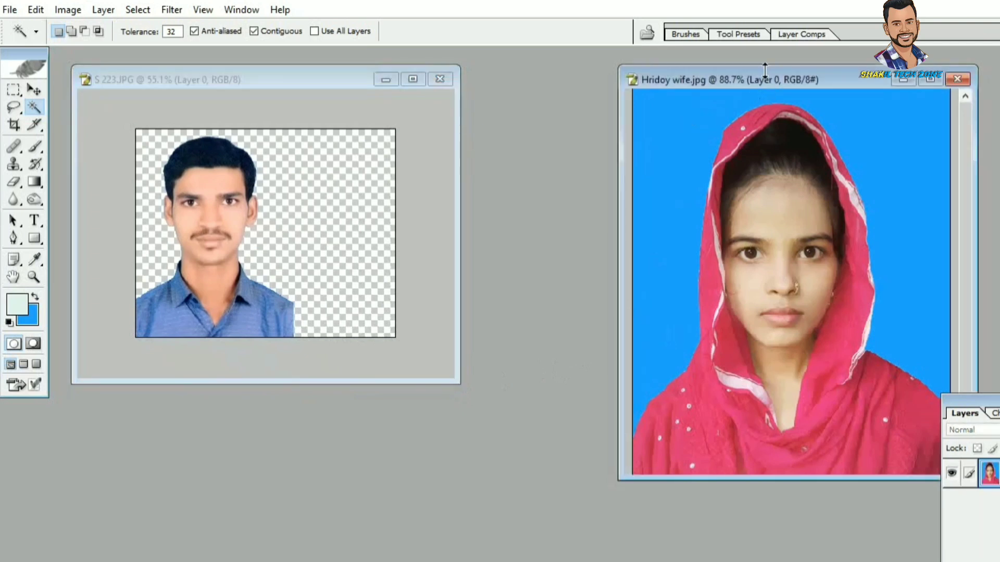
{"action": "left_click_drag", "start_coordinate": [761, 73], "coordinate": [599, 80]}
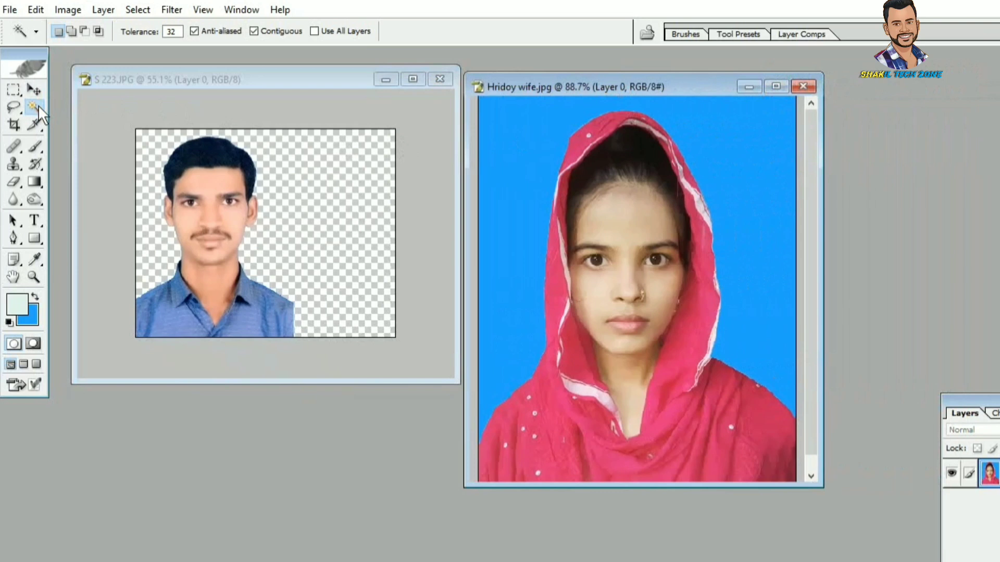
Step: Select the blue background around the woman with the Magic Wand, unlock her layer, delete the background and deselect
{"action": "left_click", "coordinate": [736, 157]}
{"action": "key", "text": "ctrl+minus"}
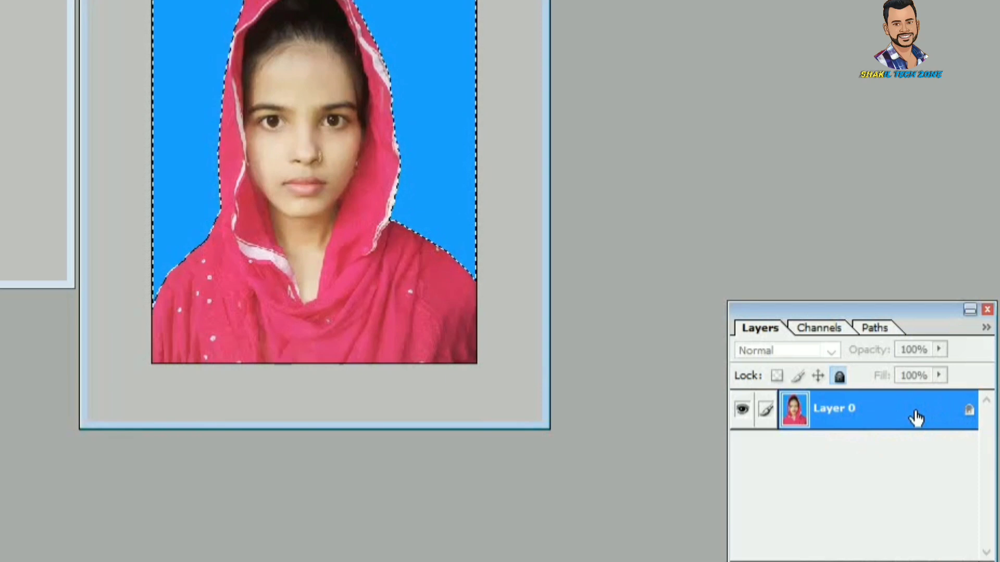
{"action": "left_click", "coordinate": [837, 376]}
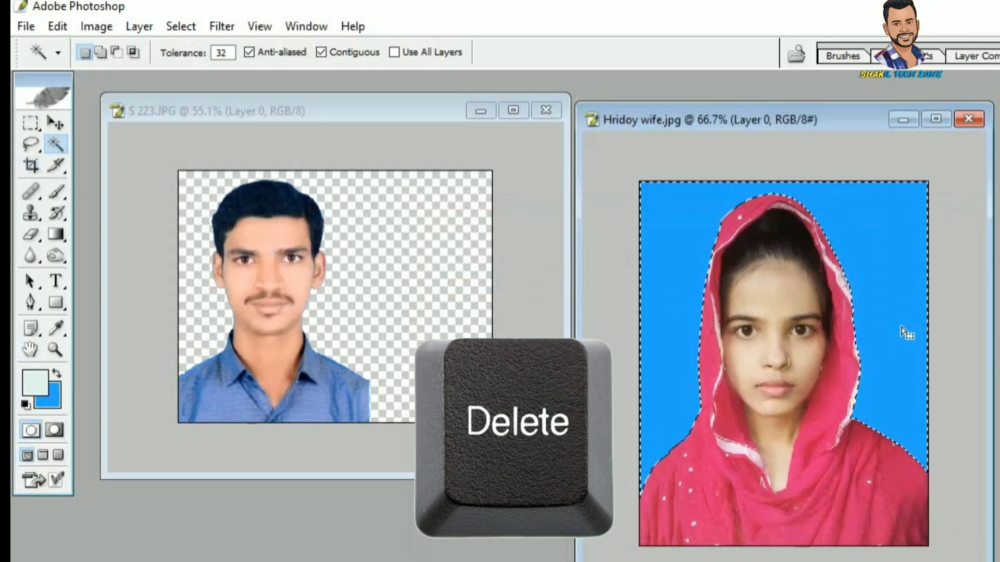
{"action": "key", "text": "Delete"}
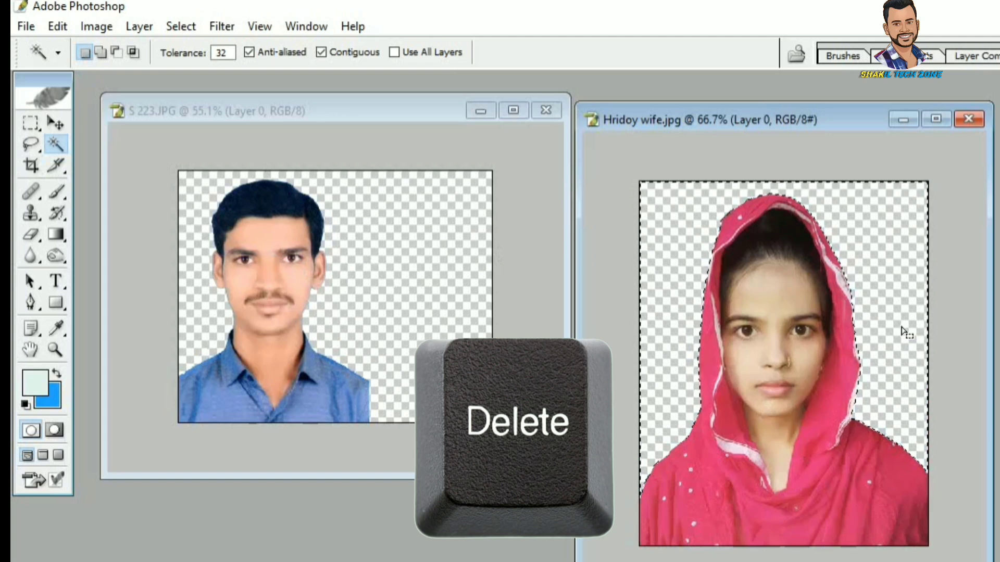
{"action": "key", "text": "ctrl+d"}
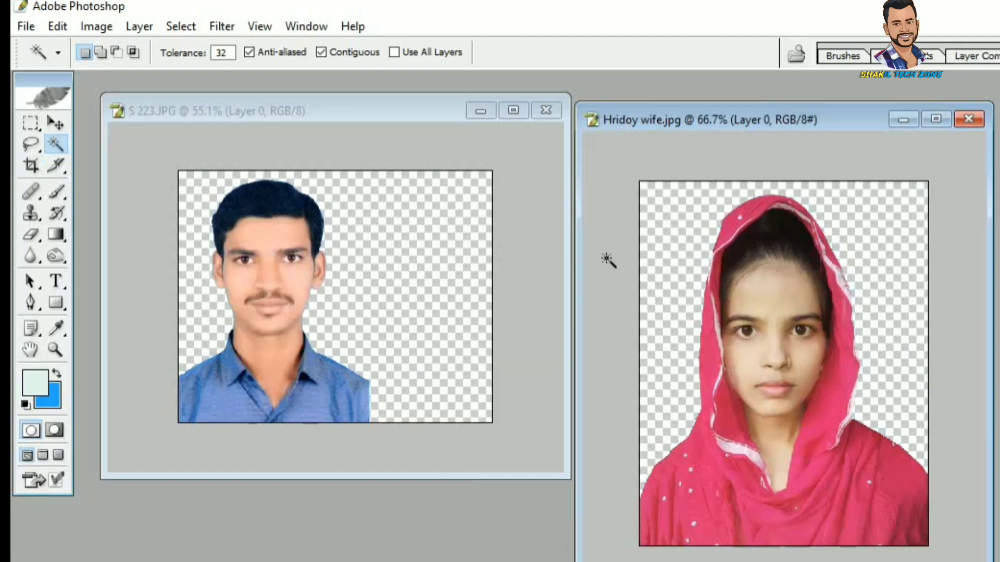
Step: Copy the woman into the empty area beside the man in S 223.JPG and move that window clear for editing
{"action": "left_click", "coordinate": [55, 124]}
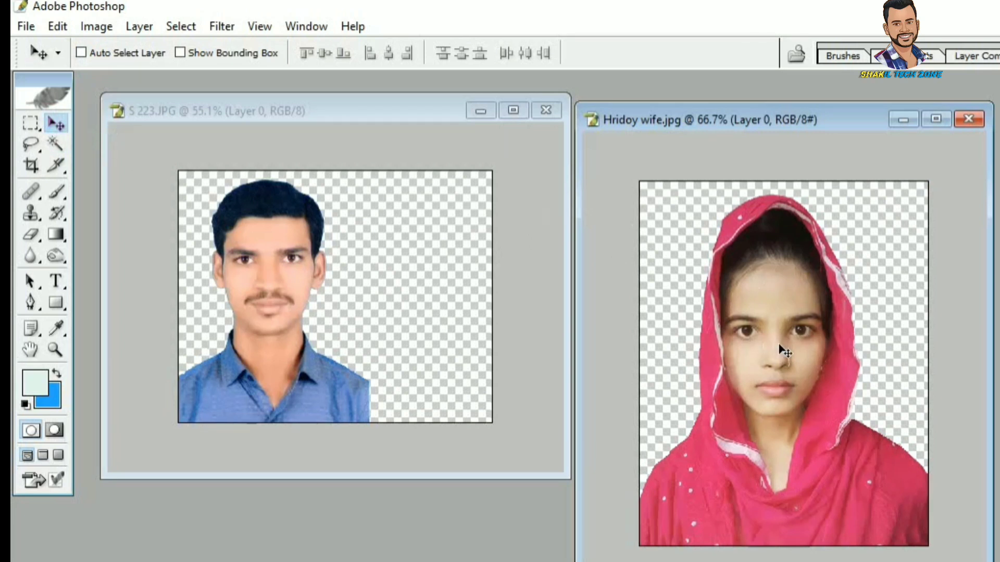
{"action": "left_click_drag", "start_coordinate": [780, 346], "coordinate": [443, 309]}
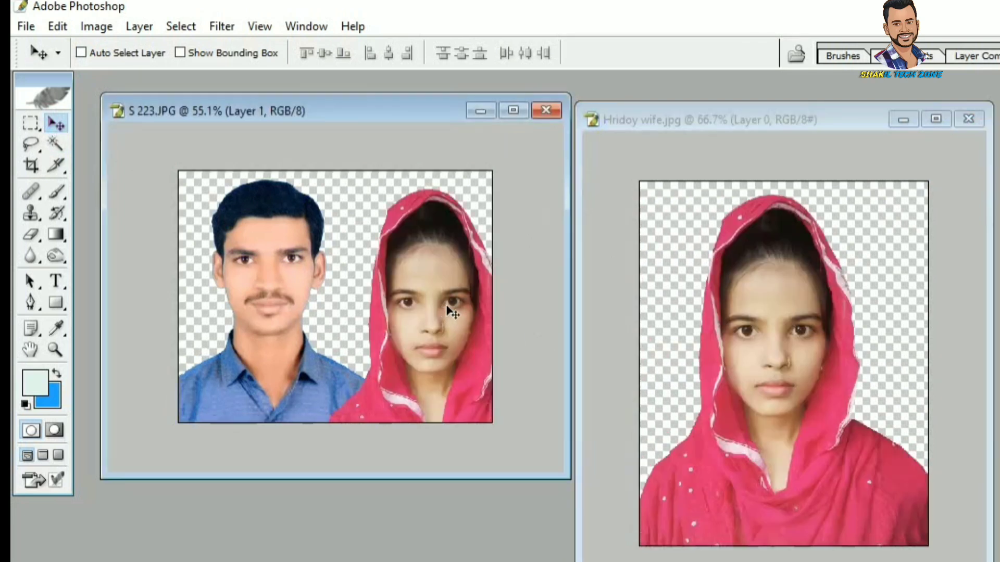
{"action": "left_click_drag", "start_coordinate": [447, 106], "coordinate": [614, 200]}
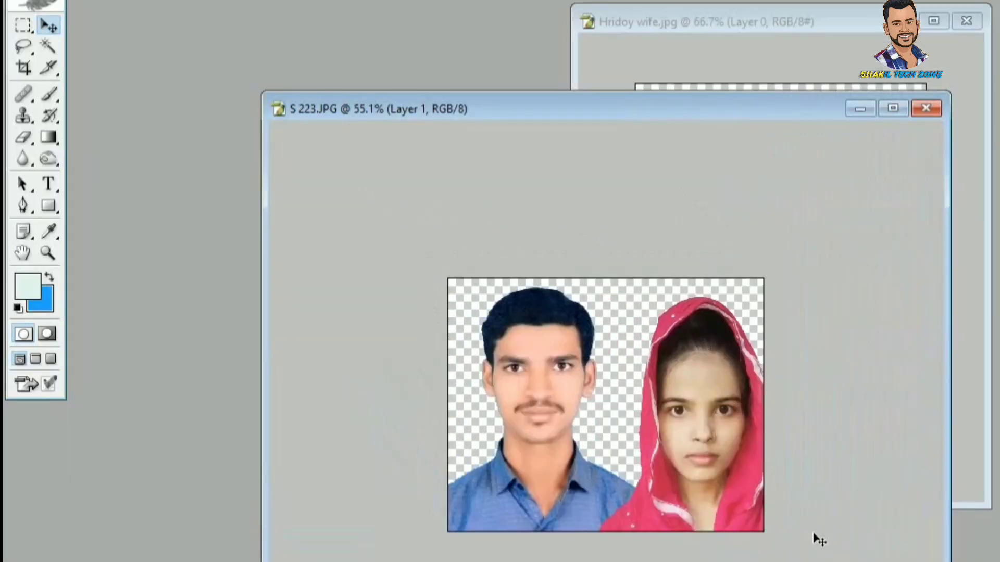
Step: Scale the woman down with Free Transform and place her beside the man, her lower edge aligned with the canvas bottom
{"action": "scroll", "coordinate": [813, 533], "scroll_direction": "up", "scroll_amount": 2}
{"action": "scroll", "coordinate": [813, 533], "scroll_direction": "down", "scroll_amount": 4}
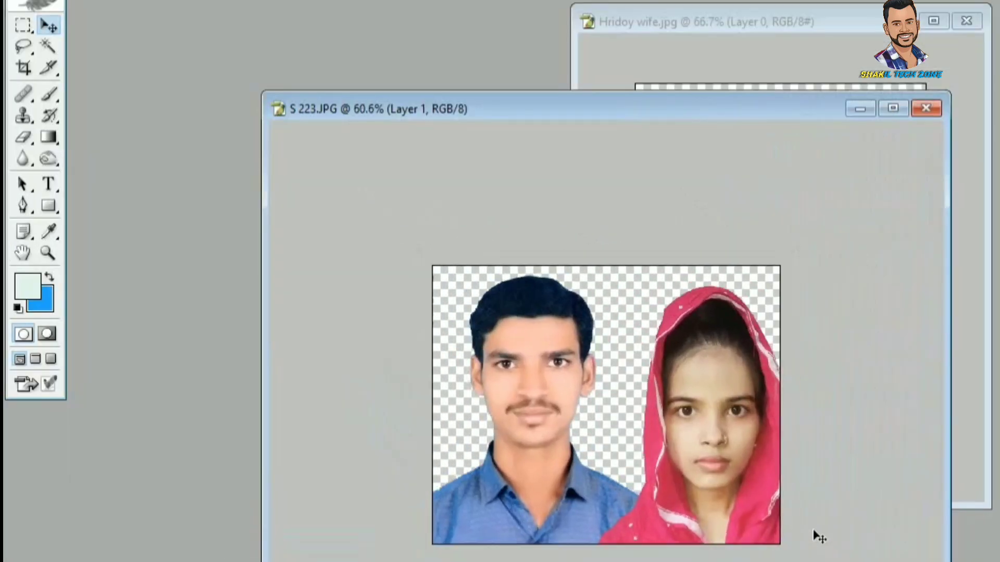
{"action": "scroll", "coordinate": [762, 513], "scroll_direction": "up", "scroll_amount": 3}
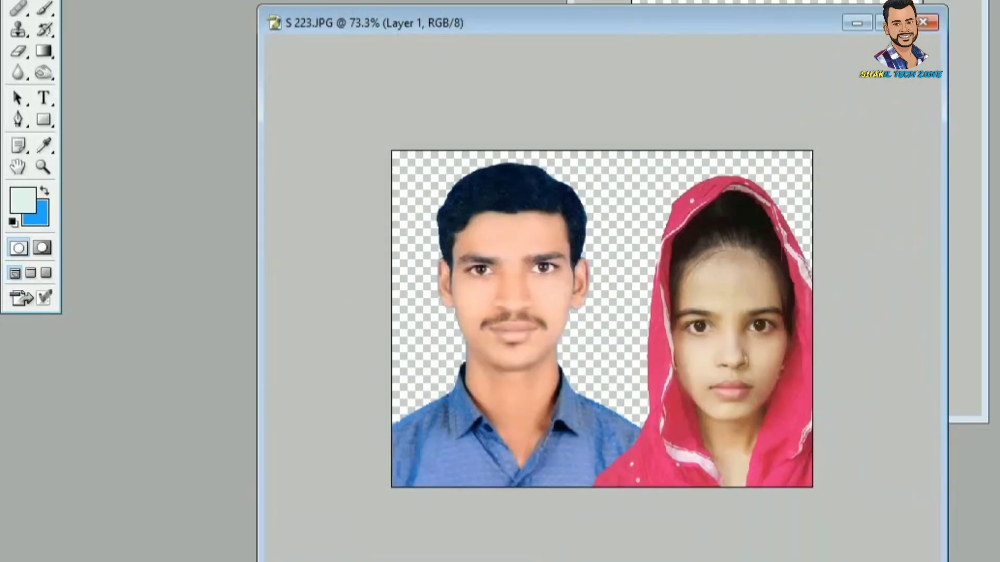
{"action": "key", "text": "ctrl+t"}
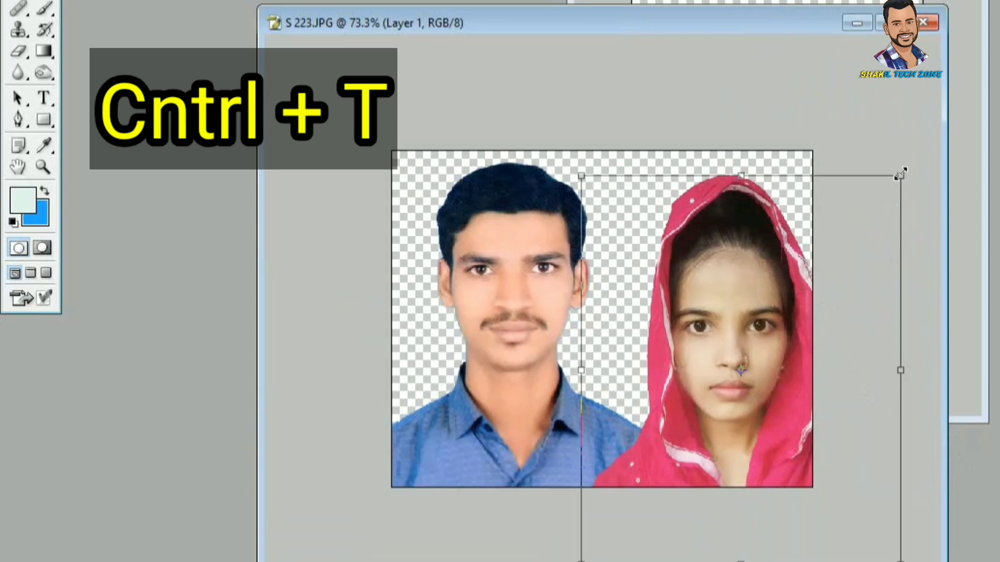
{"action": "left_click_drag", "start_coordinate": [901, 175], "coordinate": [861, 223]}
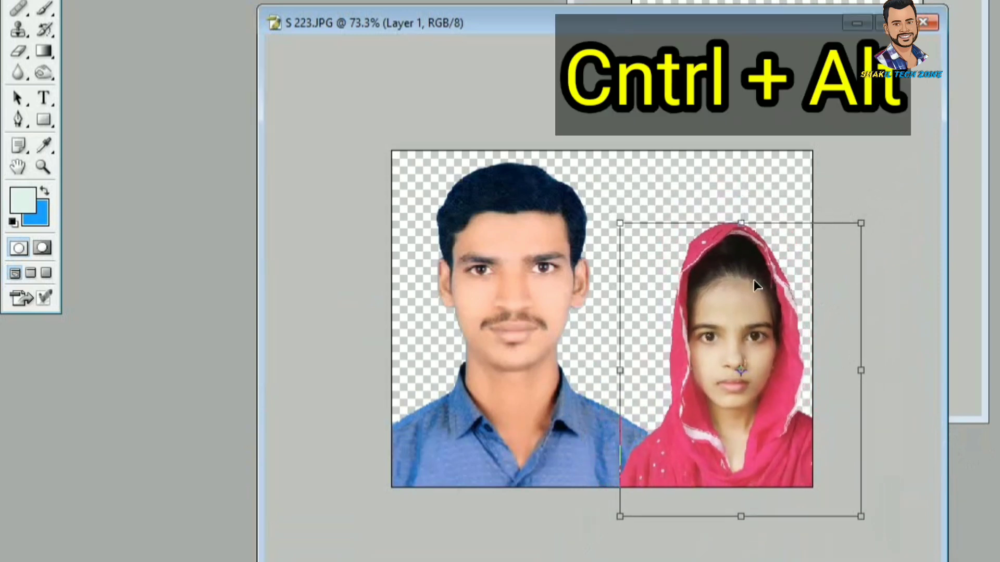
{"action": "left_click_drag", "start_coordinate": [755, 285], "coordinate": [731, 264]}
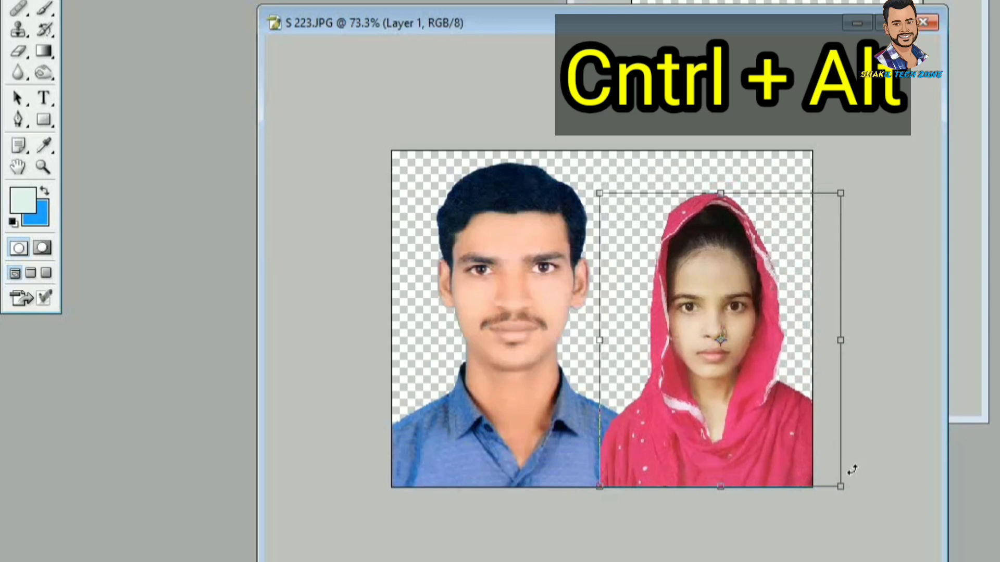
{"action": "left_click_drag", "start_coordinate": [840, 487], "coordinate": [844, 492]}
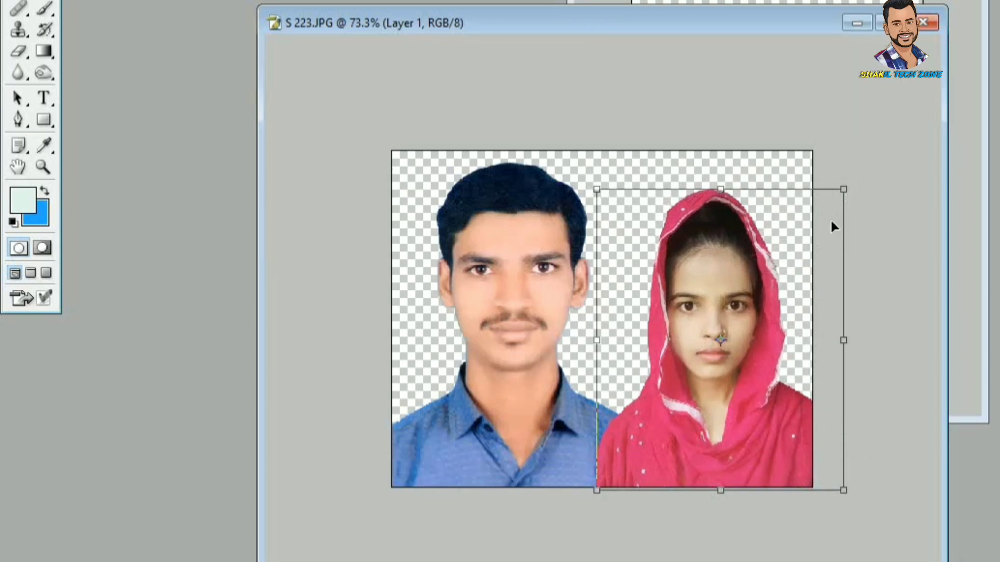
{"action": "left_click_drag", "start_coordinate": [843, 190], "coordinate": [841, 195]}
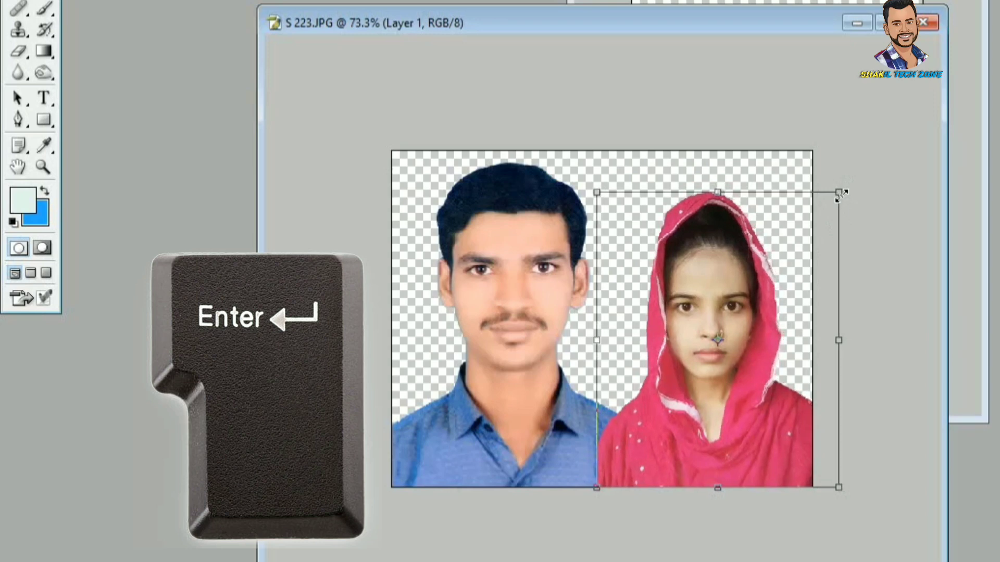
{"action": "key", "text": "Return"}
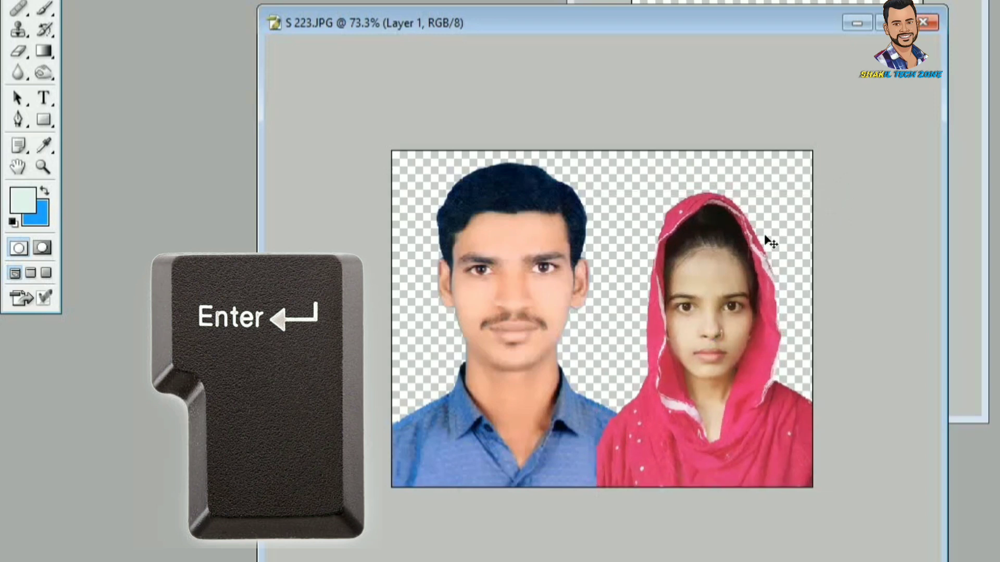
Step: Select the transparent area around both people with the Magic Wand
{"action": "scroll", "coordinate": [765, 236], "scroll_direction": "up", "scroll_amount": 3}
{"action": "scroll", "coordinate": [763, 235], "scroll_direction": "down", "scroll_amount": 4}
{"action": "scroll", "coordinate": [764, 237], "scroll_direction": "up", "scroll_amount": 2}
{"action": "scroll", "coordinate": [764, 237], "scroll_direction": "down", "scroll_amount": 2}
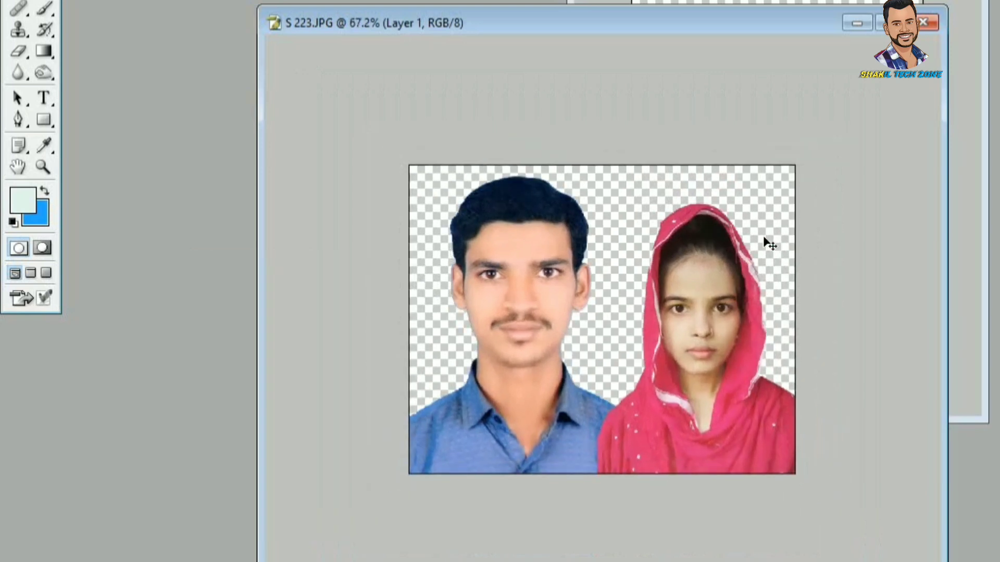
{"action": "scroll", "coordinate": [793, 340], "scroll_direction": "up", "scroll_amount": 2}
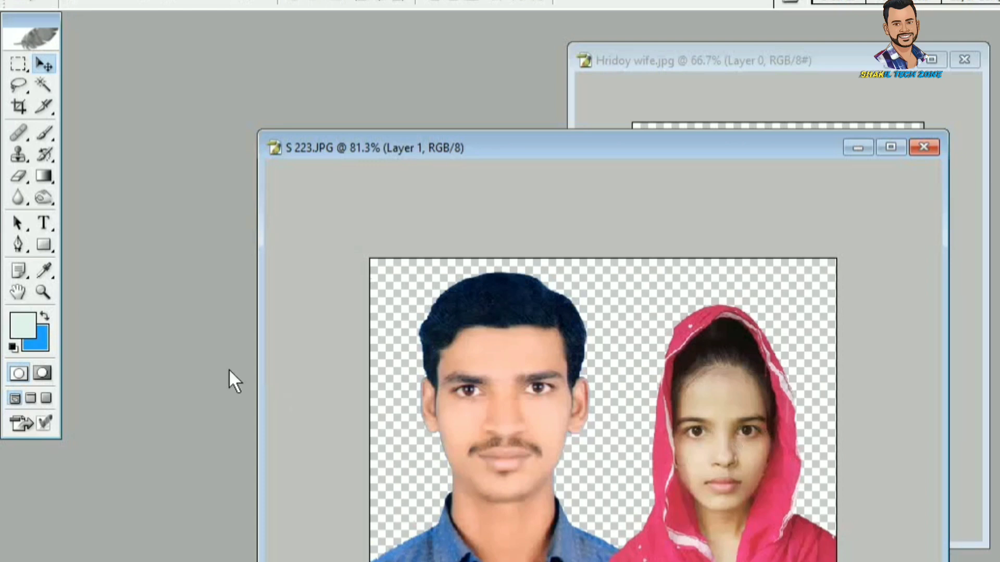
{"action": "left_click", "coordinate": [43, 84]}
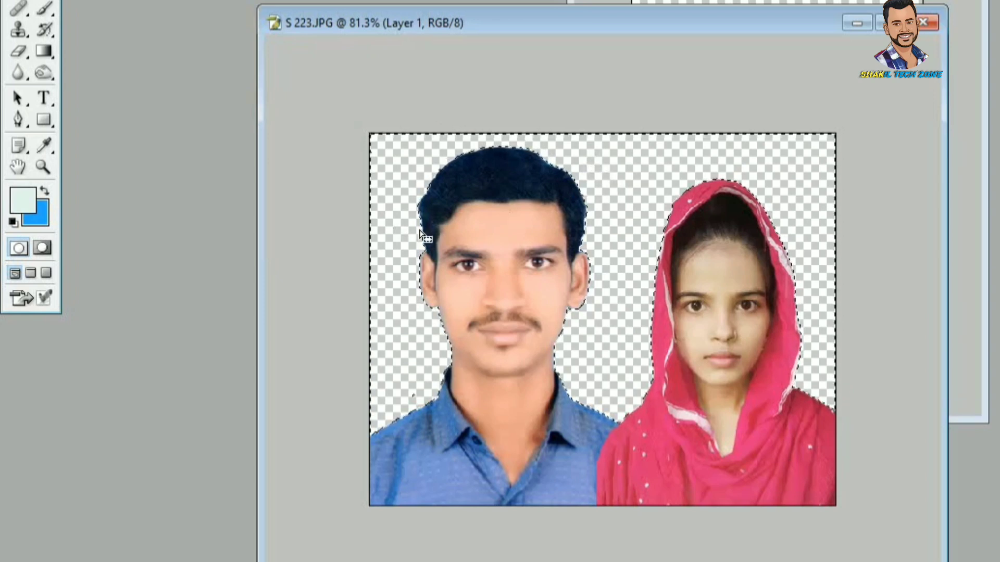
Step: Set the background color to blue 18A1FD, fill the selected area behind both people with it and deselect
{"action": "left_click", "coordinate": [39, 209]}
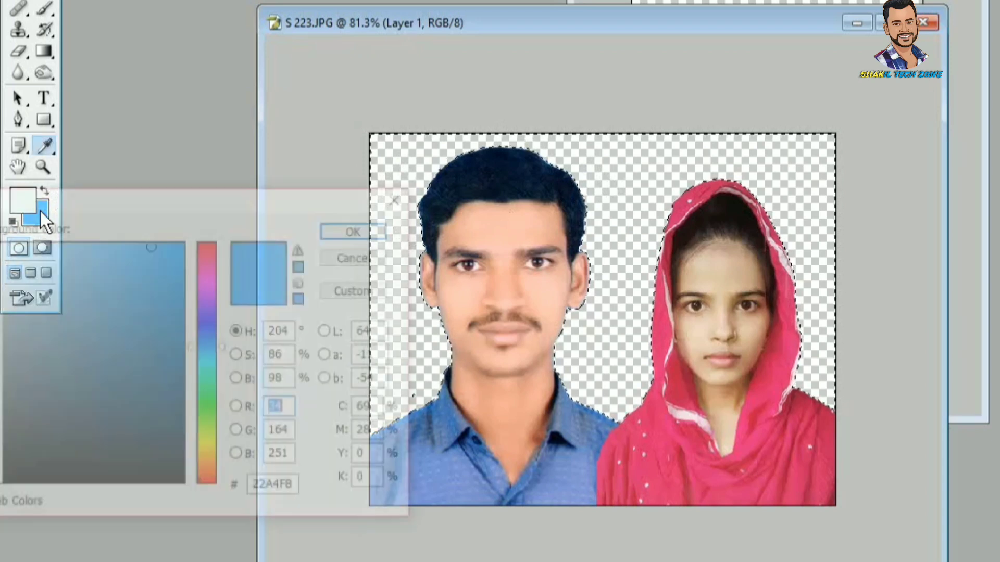
{"action": "left_click", "coordinate": [161, 244]}
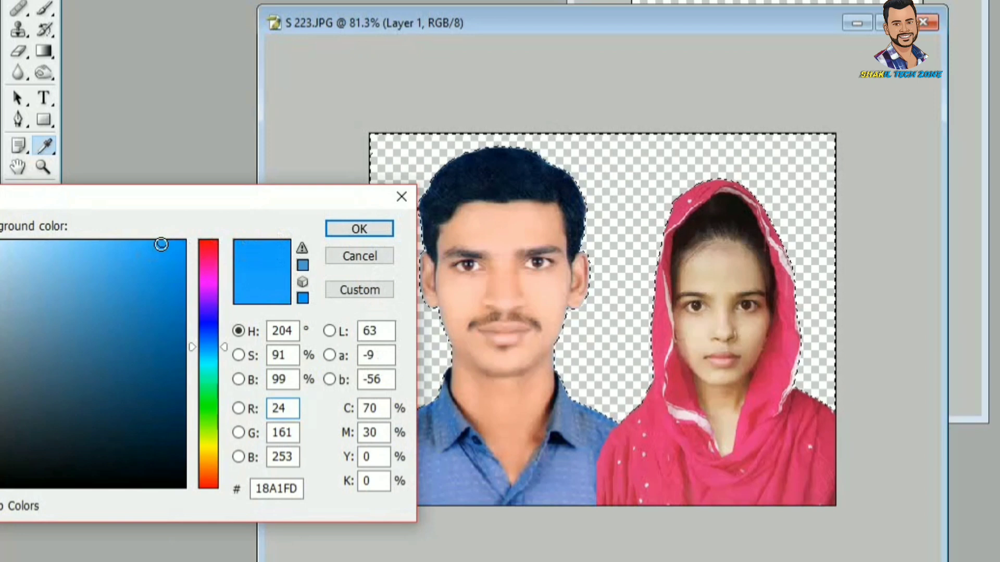
{"action": "left_click", "coordinate": [348, 229]}
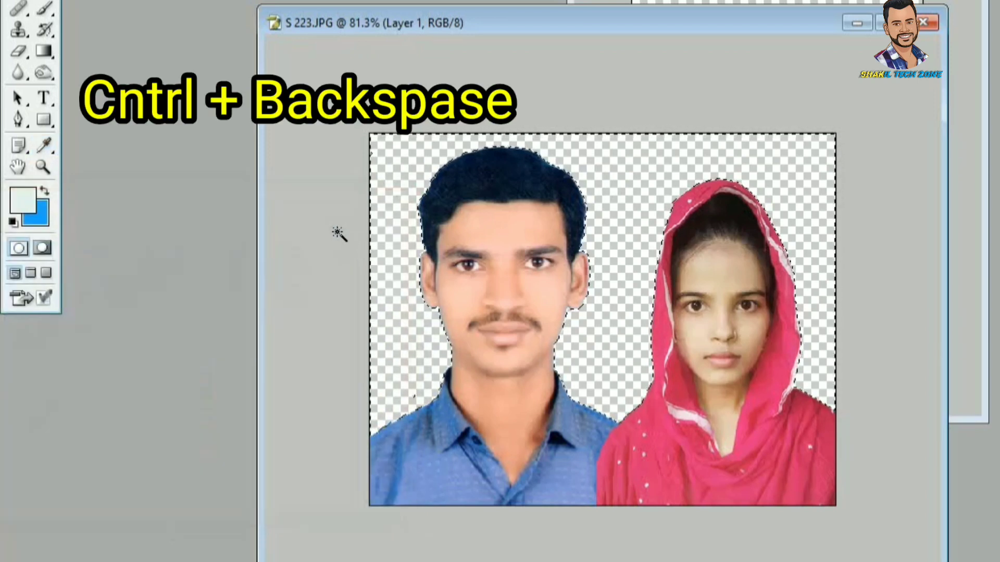
{"action": "key", "text": "ctrl+BackSpace"}
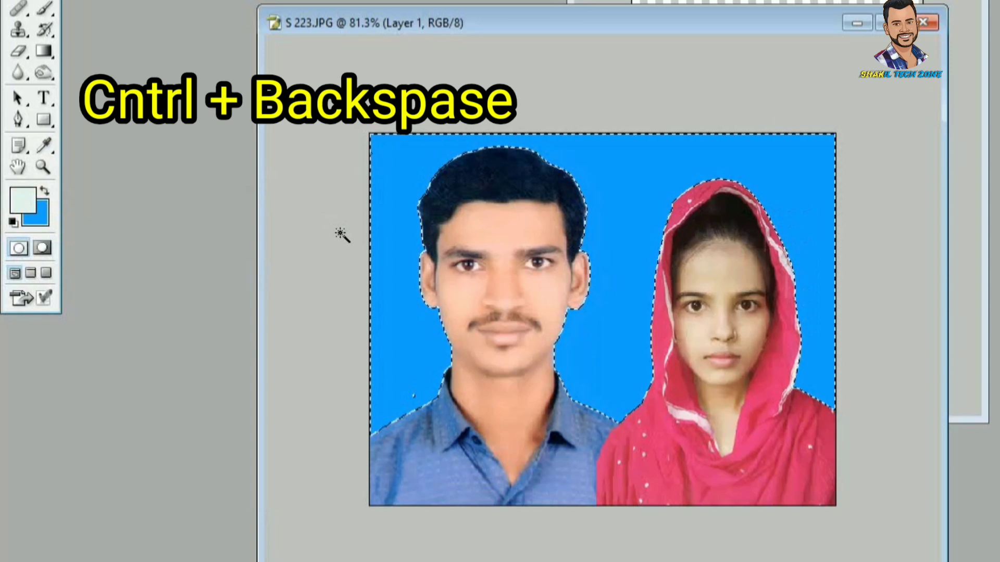
{"action": "key", "text": "ctrl+d"}
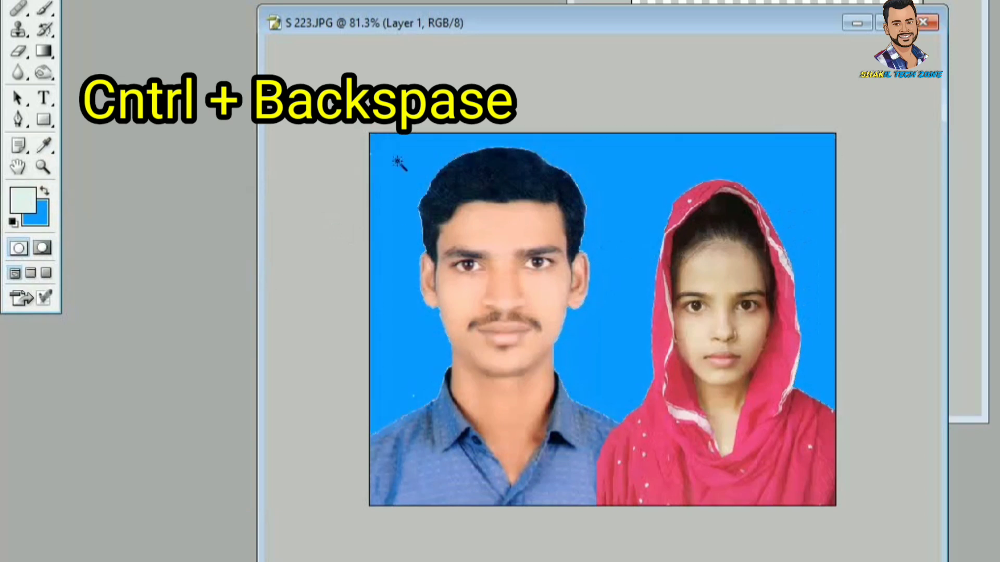
Step: Examine the joint photo of the man and woman against its blue background, up close and as a whole
{"action": "scroll", "coordinate": [689, 305], "scroll_direction": "up", "scroll_amount": 1}
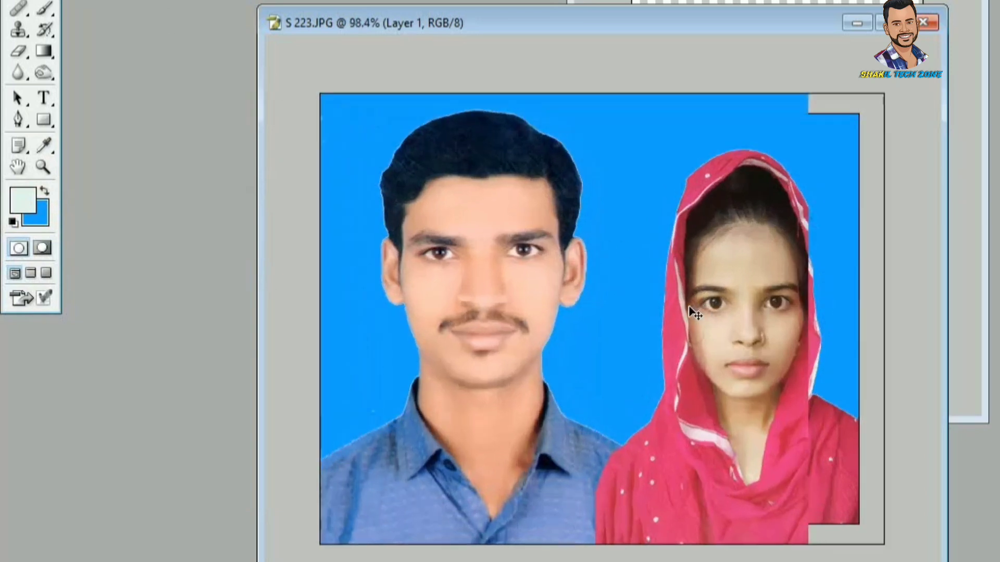
{"action": "scroll", "coordinate": [688, 305], "scroll_direction": "down", "scroll_amount": 1}
{"action": "scroll", "coordinate": [689, 305], "scroll_direction": "up", "scroll_amount": 3}
{"action": "scroll", "coordinate": [690, 319], "scroll_direction": "down", "scroll_amount": 3}
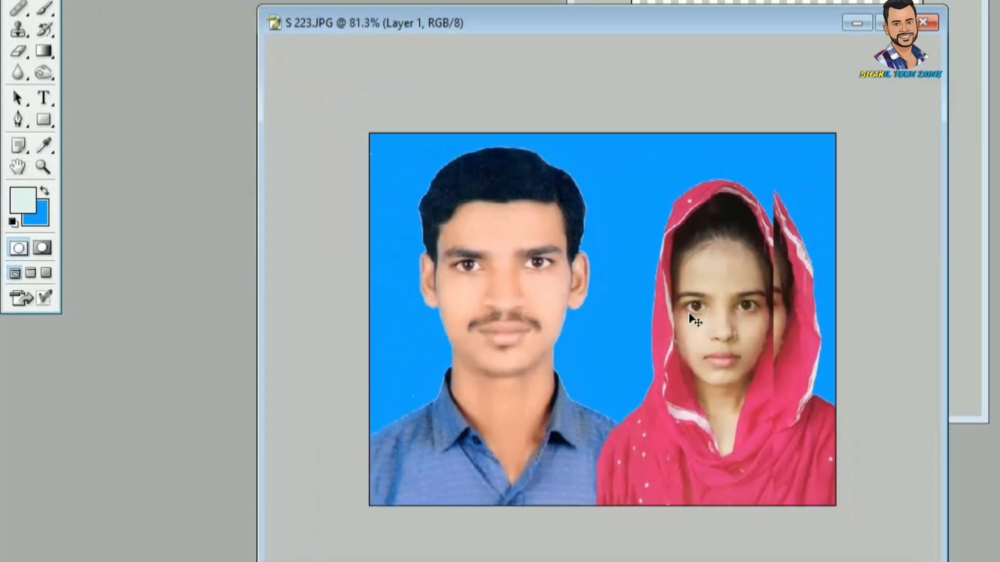
{"action": "scroll", "coordinate": [691, 319], "scroll_direction": "up", "scroll_amount": 2}
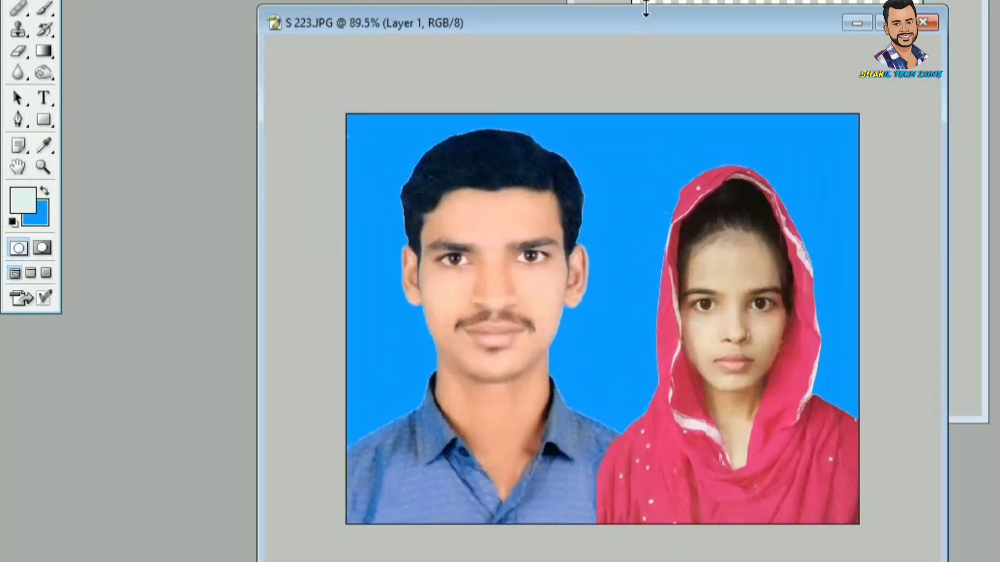
{"action": "left_click_drag", "start_coordinate": [644, 15], "coordinate": [843, 0]}
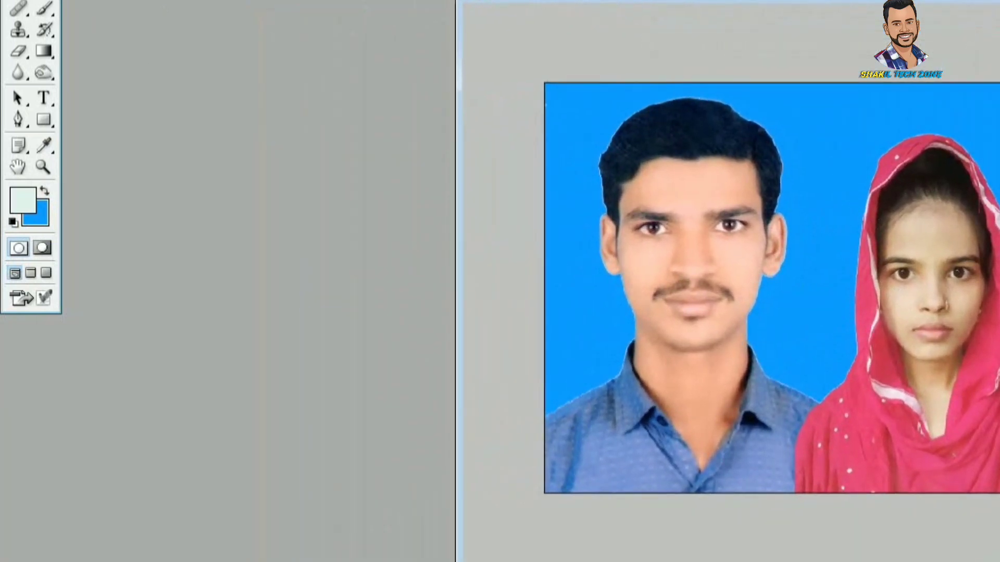
{"action": "left_click_drag", "start_coordinate": [680, 0], "coordinate": [779, 46]}
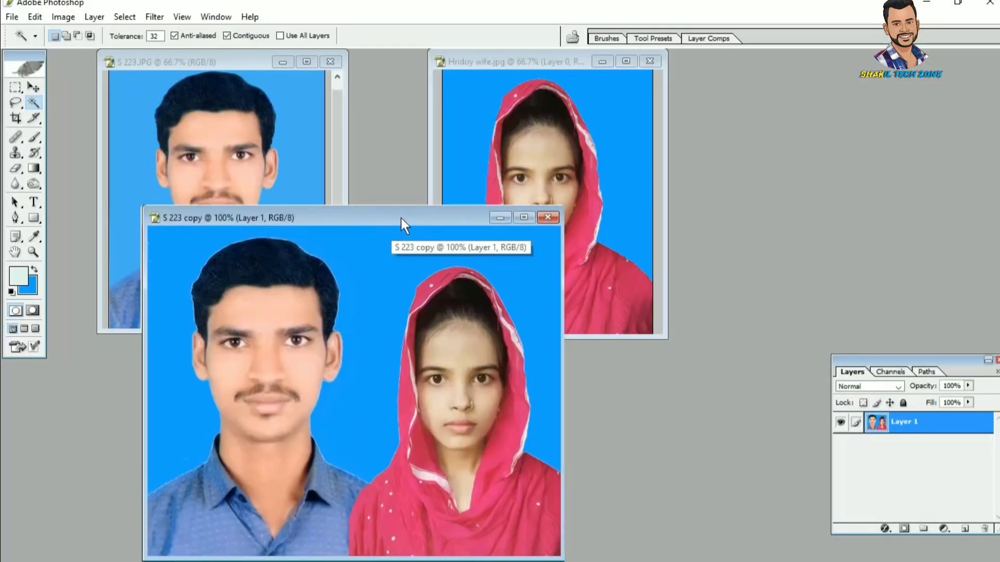
Step: Arrange the S 223 copy, S 223.JPG and woman's photo windows so the joint photo and both originals are visible for comparison
{"action": "mouse_move", "coordinate": [401, 218]}
{"action": "left_mouse_down"}
{"action": "mouse_move", "coordinate": [411, 207]}
{"action": "mouse_move", "coordinate": [370, 214]}
{"action": "mouse_move", "coordinate": [313, 202]}
{"action": "mouse_move", "coordinate": [410, 204]}
{"action": "left_mouse_up"}
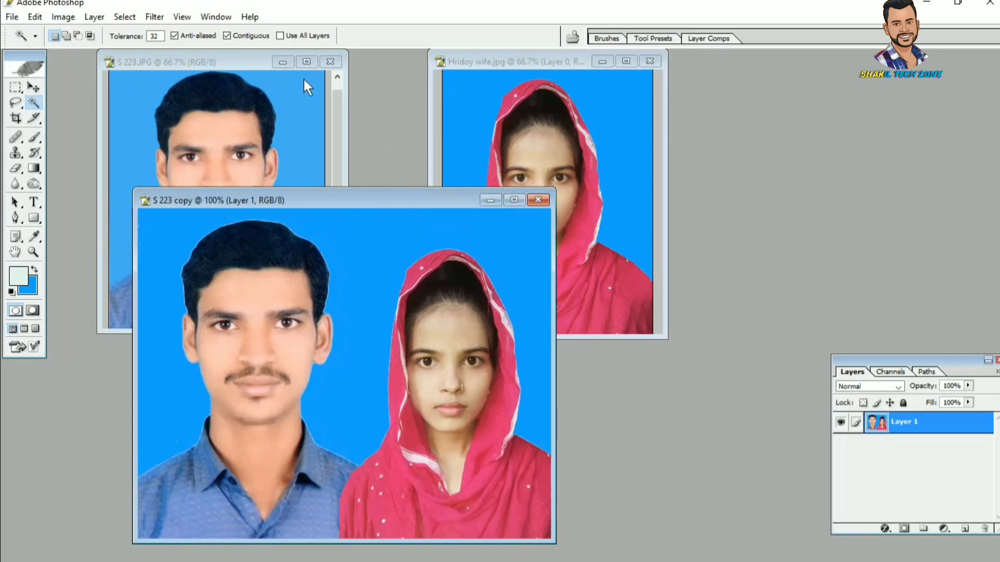
{"action": "left_click_drag", "start_coordinate": [246, 57], "coordinate": [677, 248]}
{"action": "left_click_drag", "start_coordinate": [405, 198], "coordinate": [313, 107]}
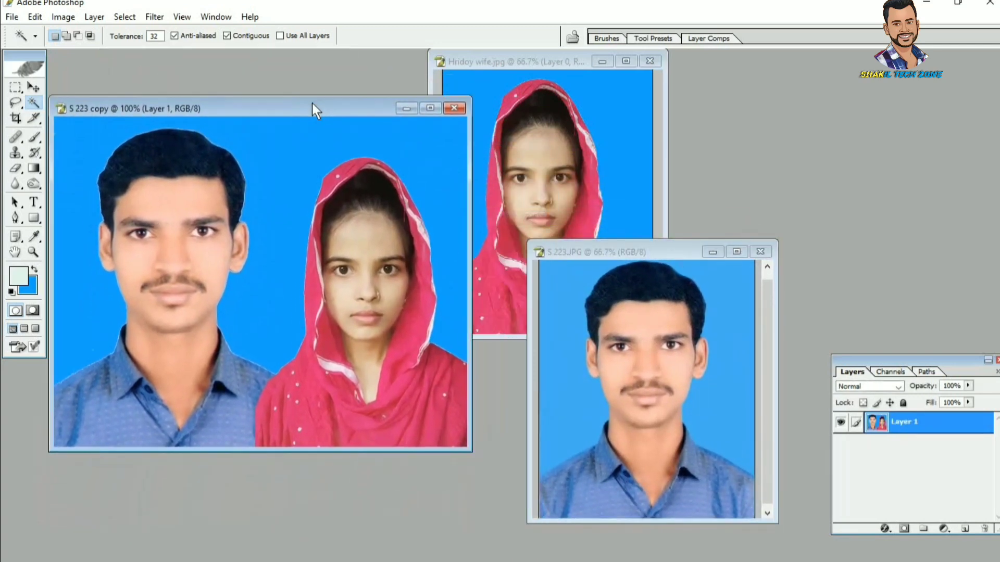
{"action": "left_click_drag", "start_coordinate": [577, 251], "coordinate": [559, 260]}
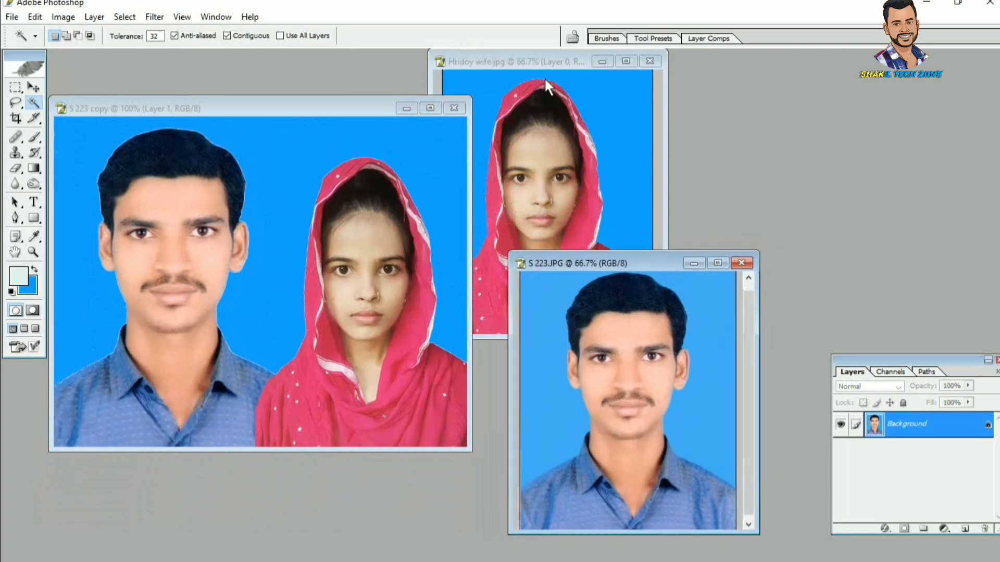
{"action": "left_click_drag", "start_coordinate": [545, 61], "coordinate": [832, 58]}
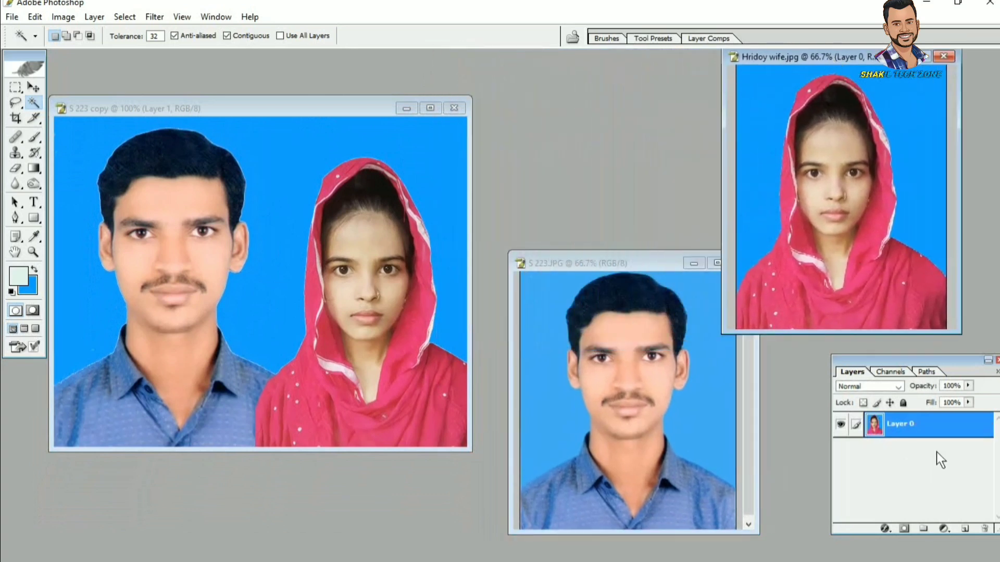